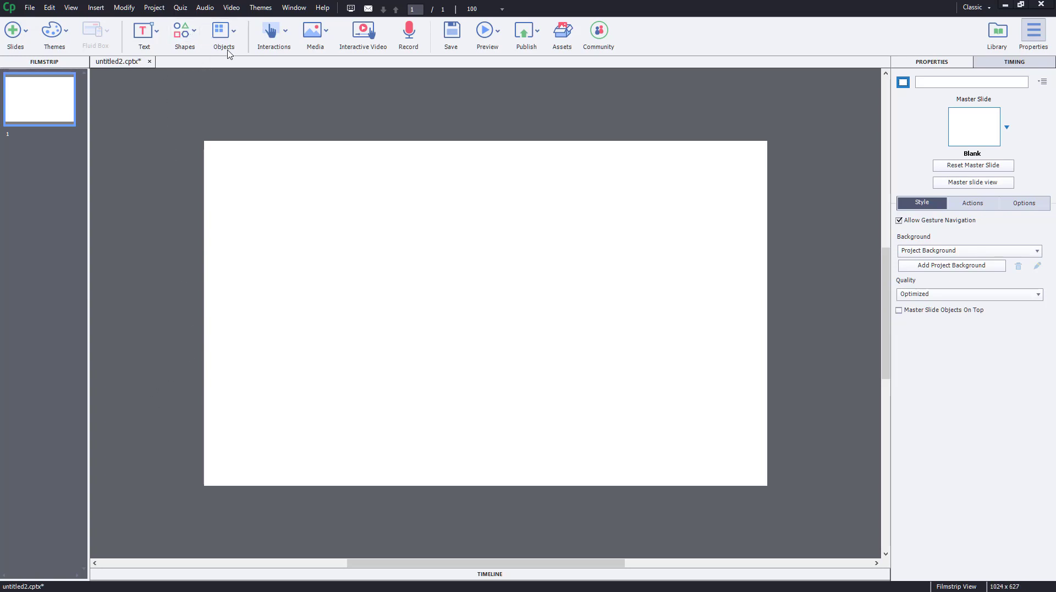
Step: Insert a text button and drag it to the lower-left area of the slide
click(270, 33)
click(276, 69)
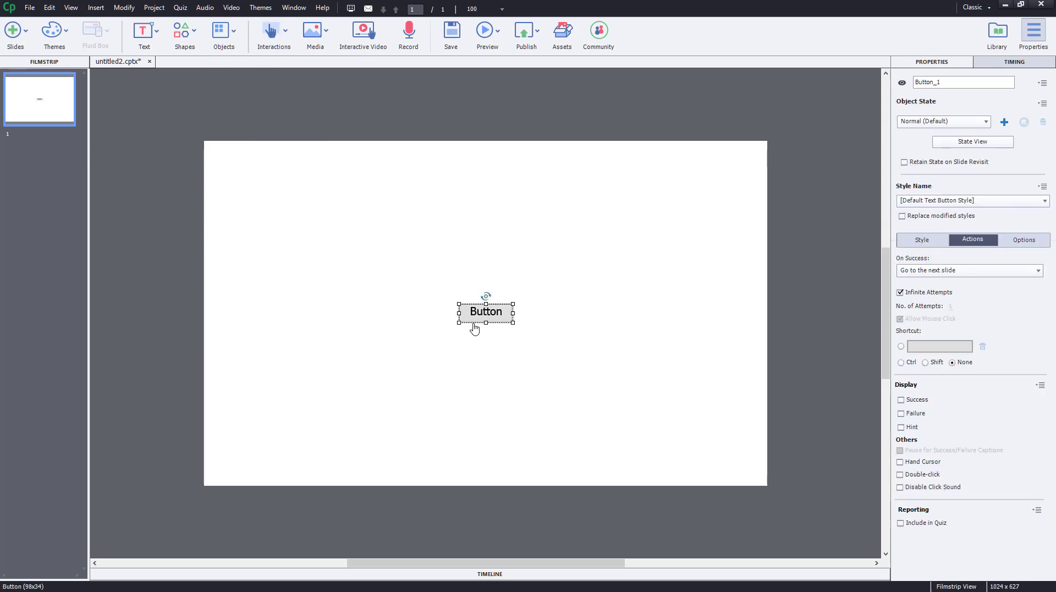
drag(467, 318, 271, 426)
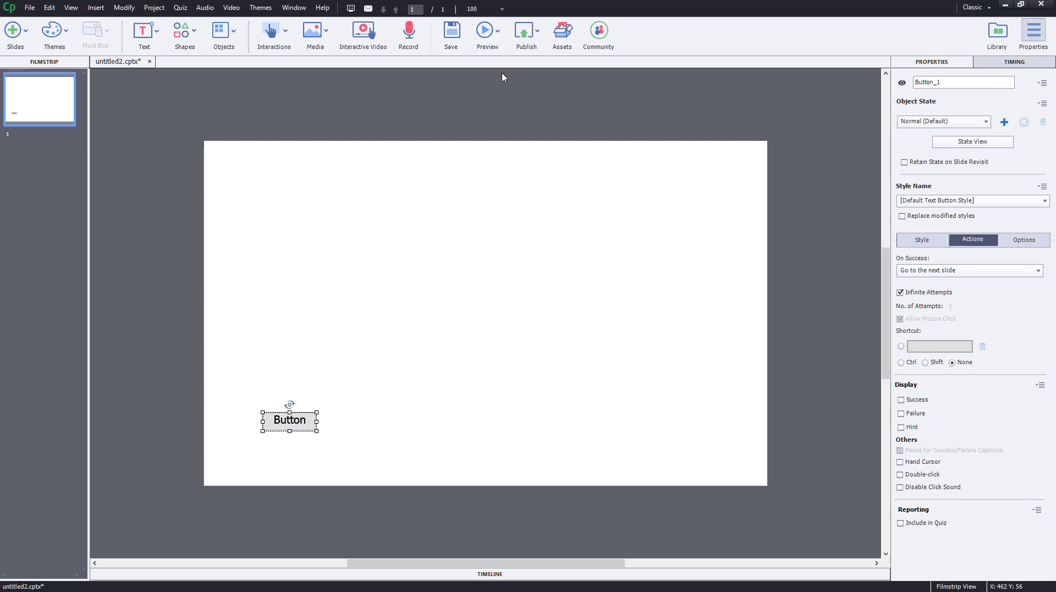
click(487, 42)
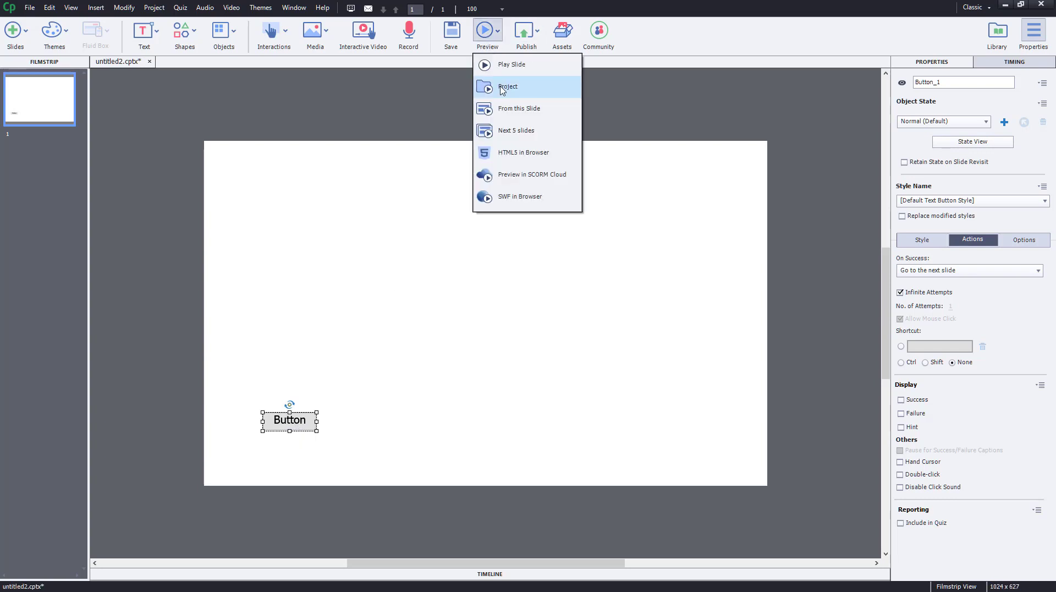
click(517, 94)
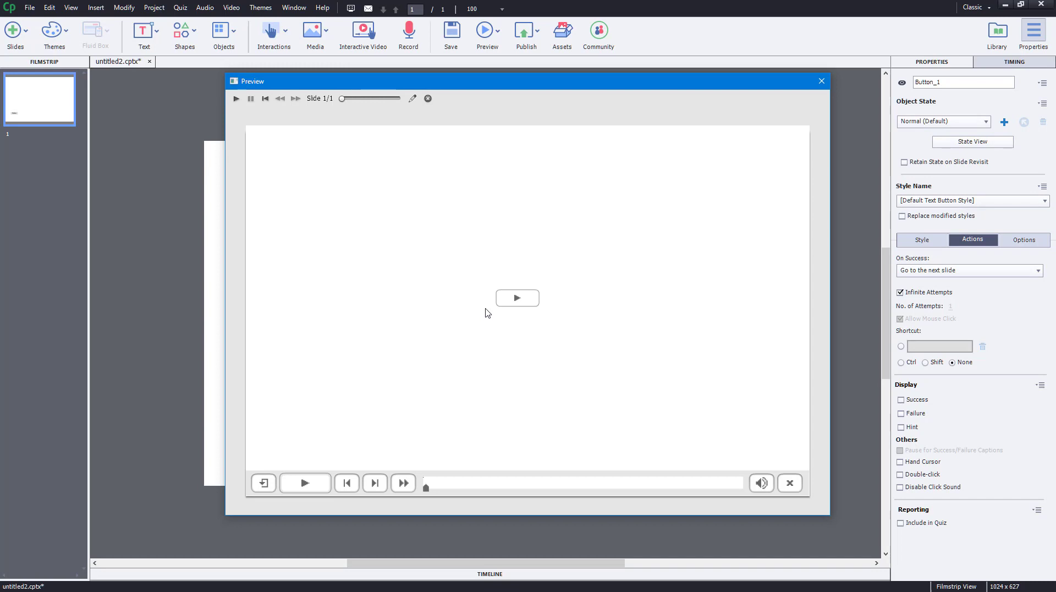
click(522, 304)
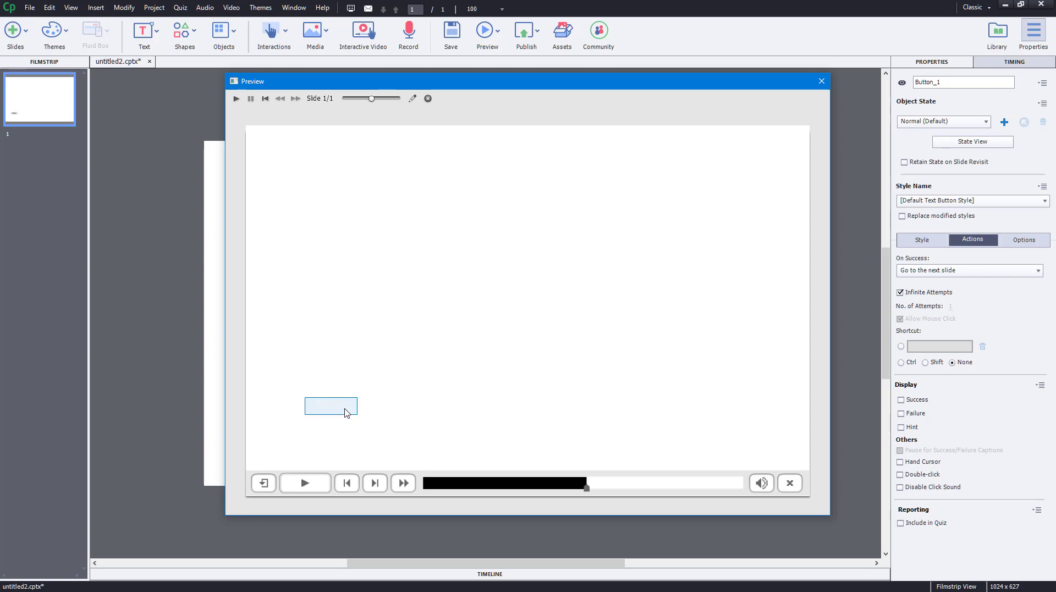
click(346, 413)
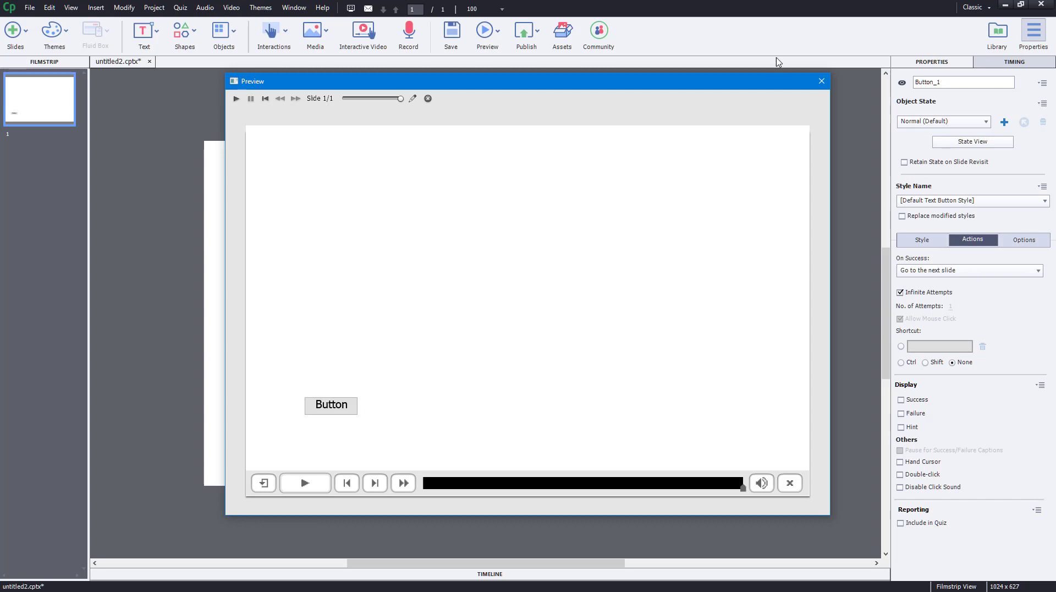
click(823, 80)
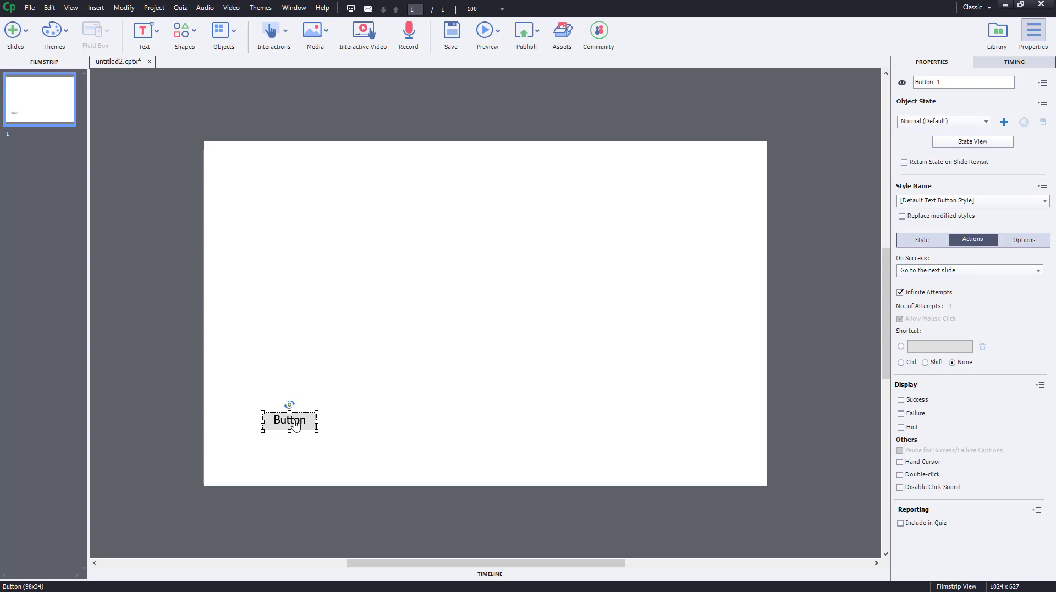
Step: Give the RollOver state a reflection, an inner shadow and dark purple caption text
click(985, 123)
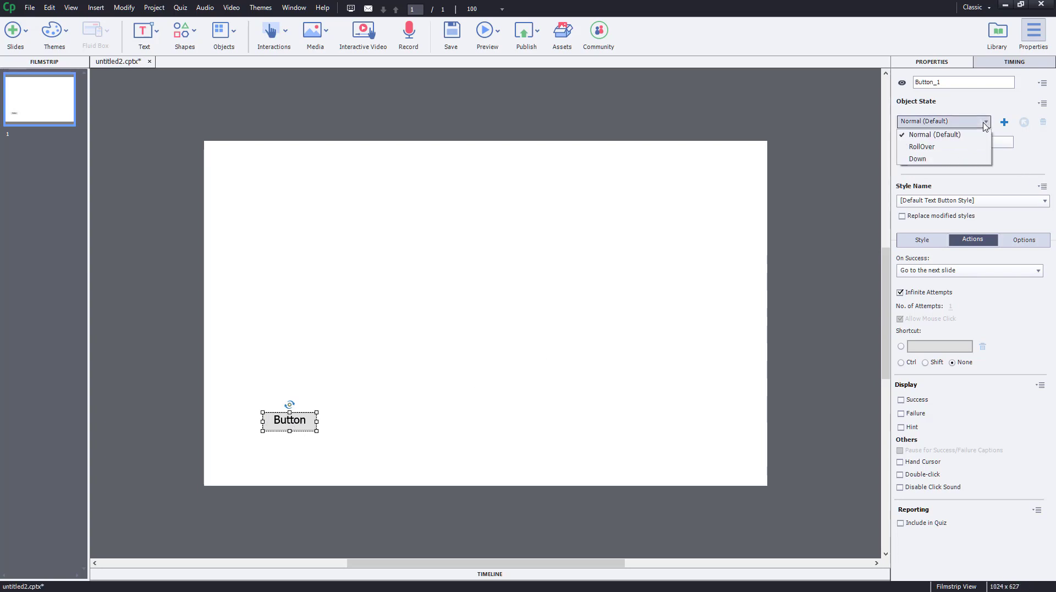
click(922, 147)
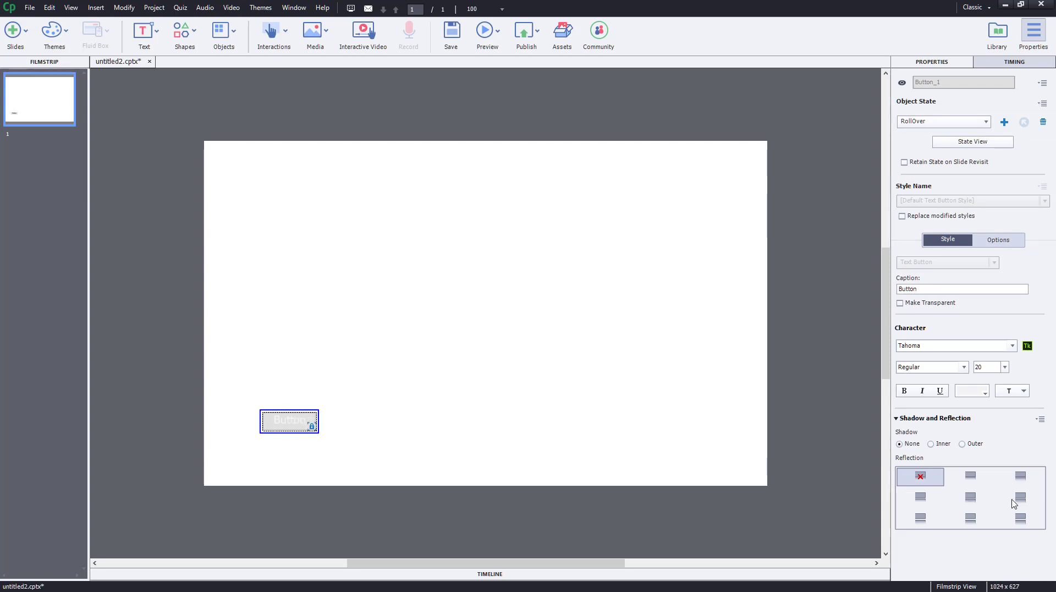
click(1021, 517)
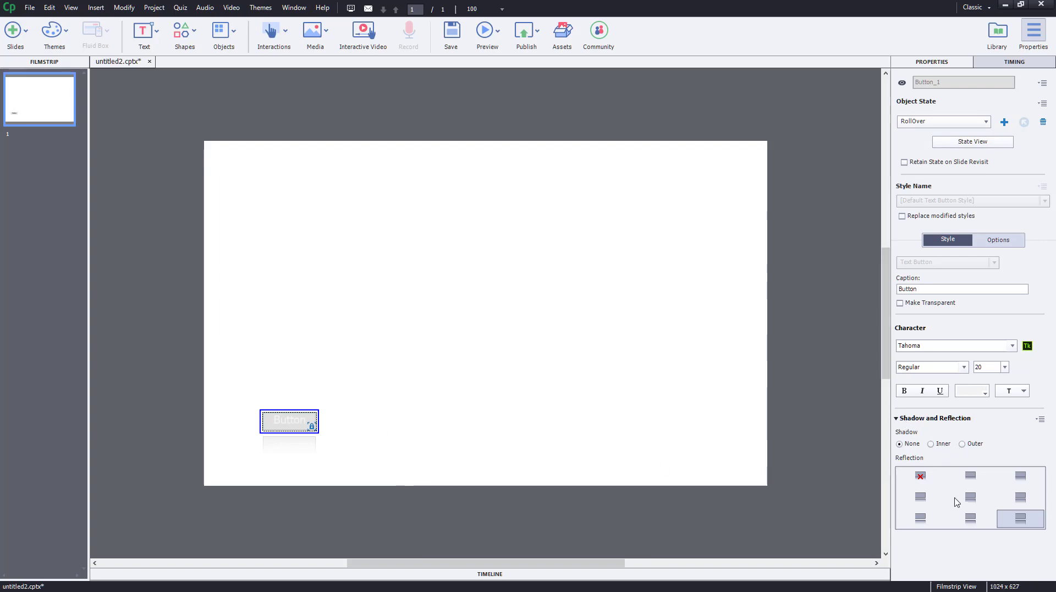
click(934, 446)
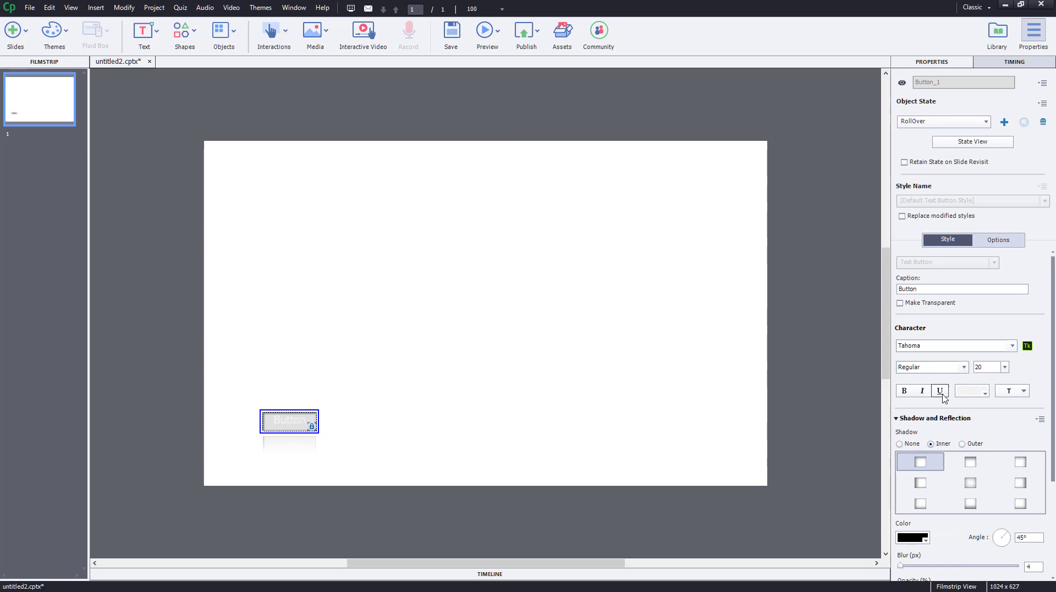
click(983, 395)
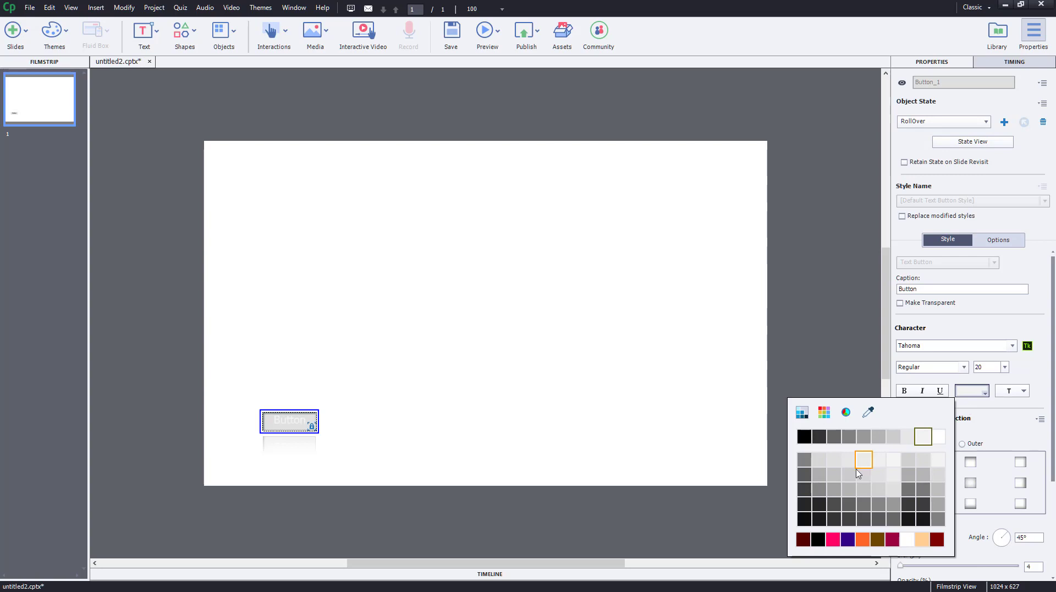
click(804, 436)
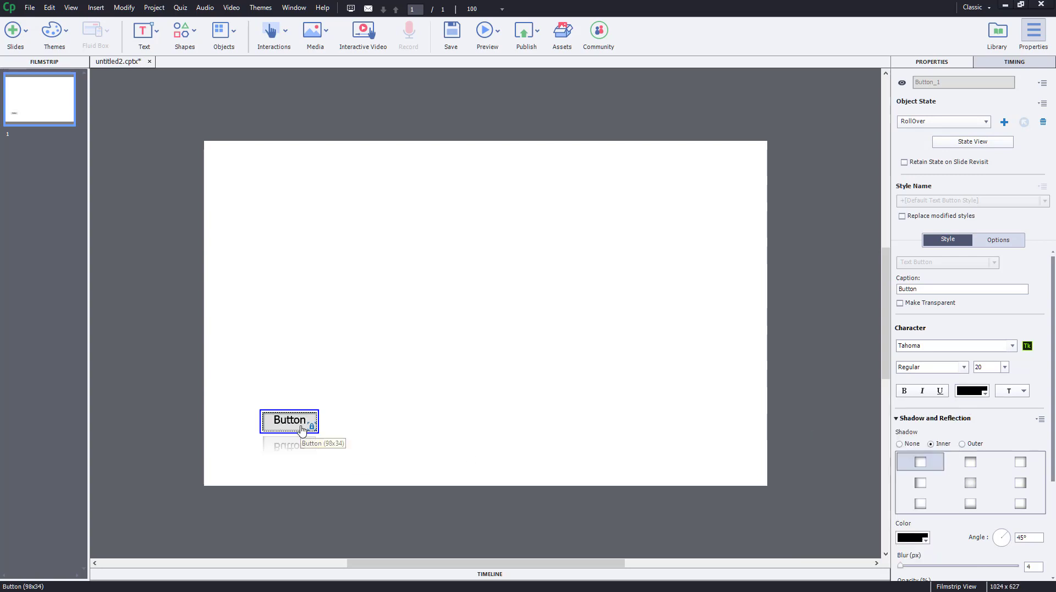
click(984, 392)
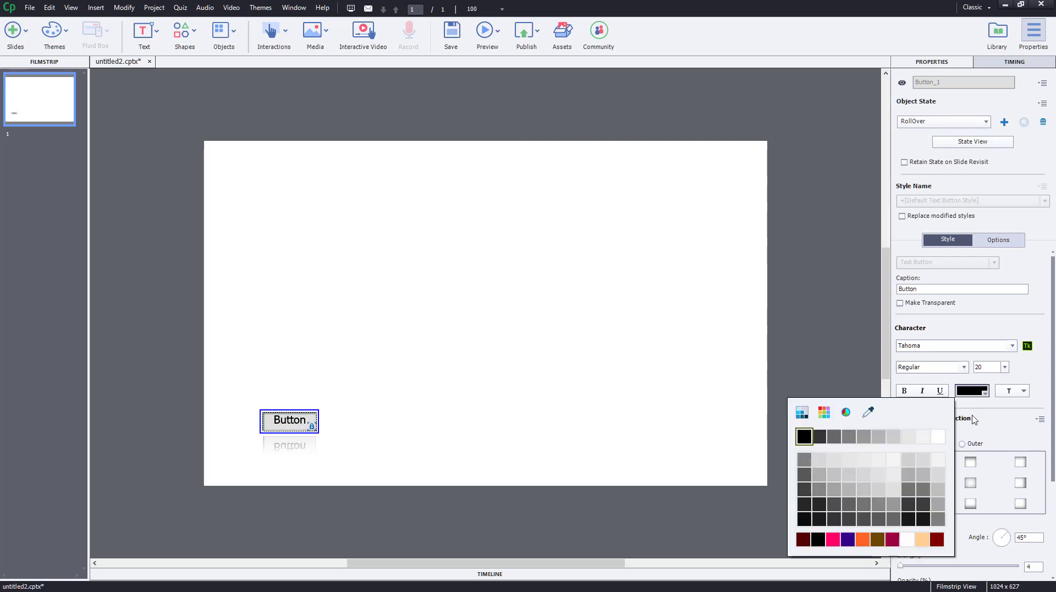
click(848, 540)
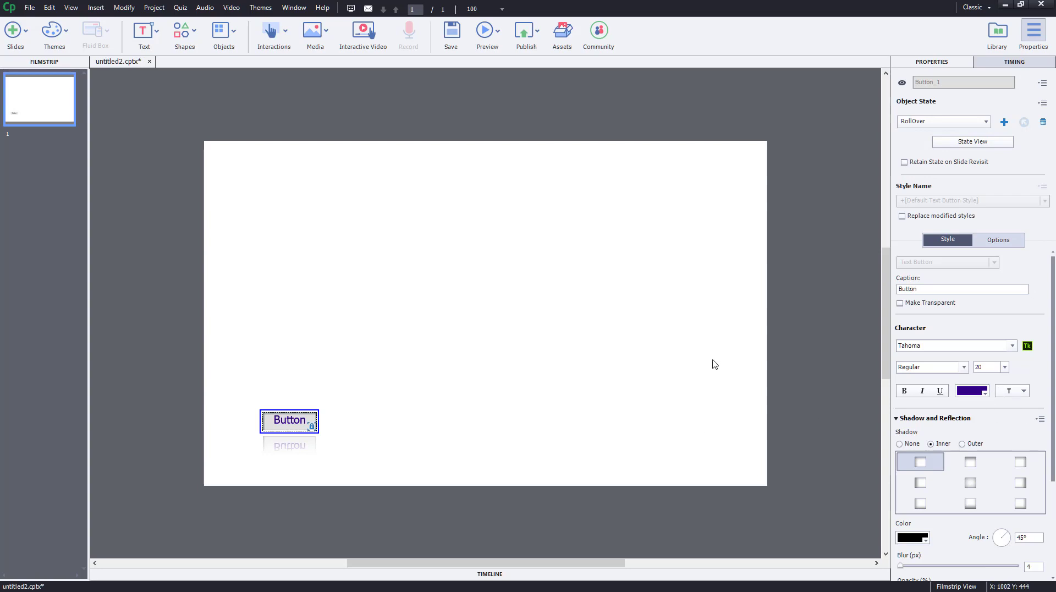
Step: Give the Down state a reflection and an inner shadow with blur 38
click(982, 121)
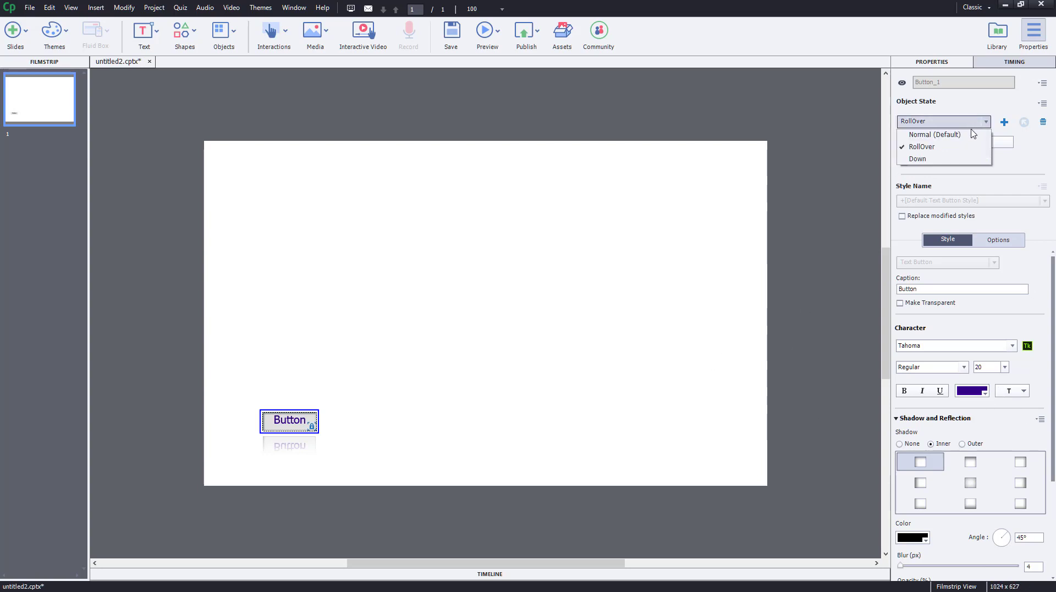
click(944, 158)
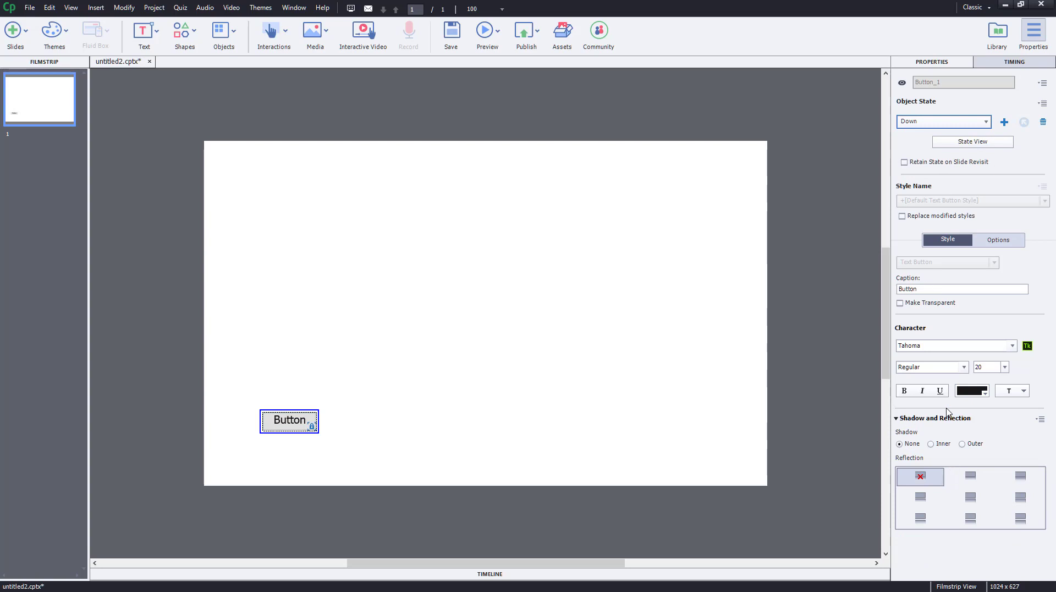
click(971, 519)
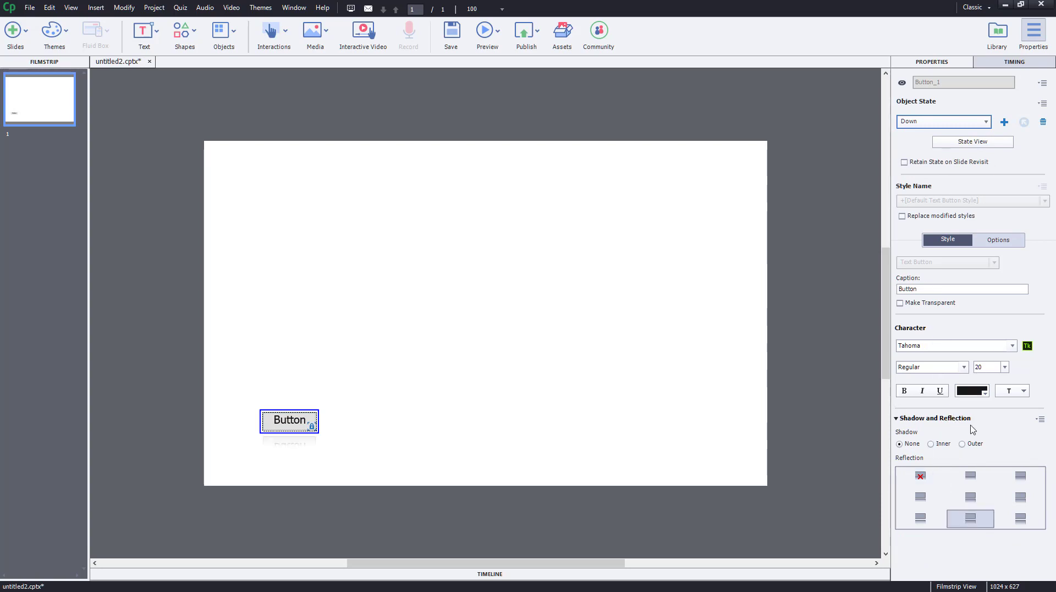
click(931, 444)
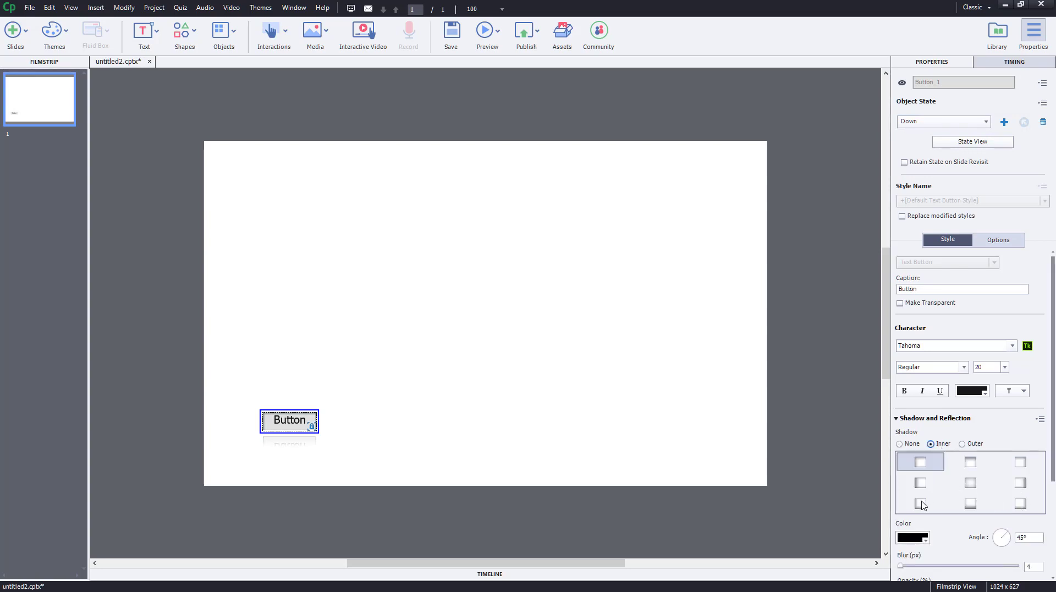
drag(922, 565, 945, 568)
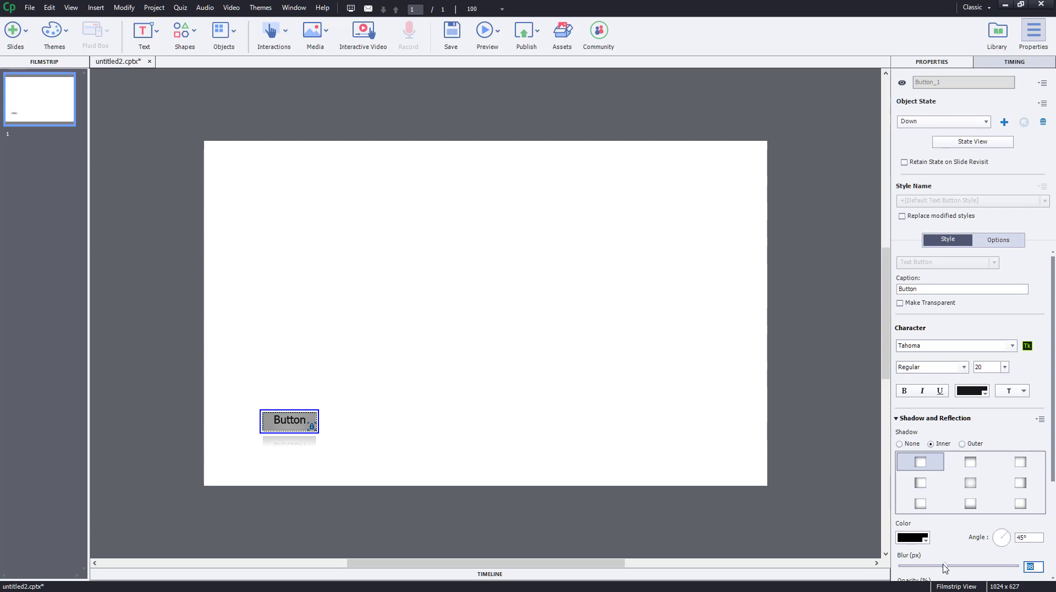
click(608, 341)
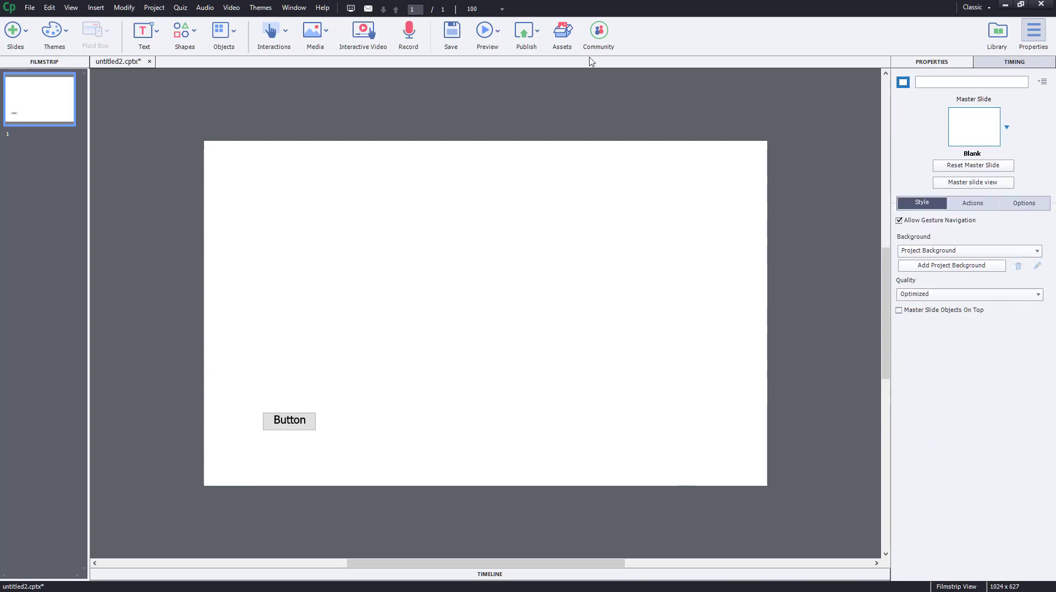
click(485, 39)
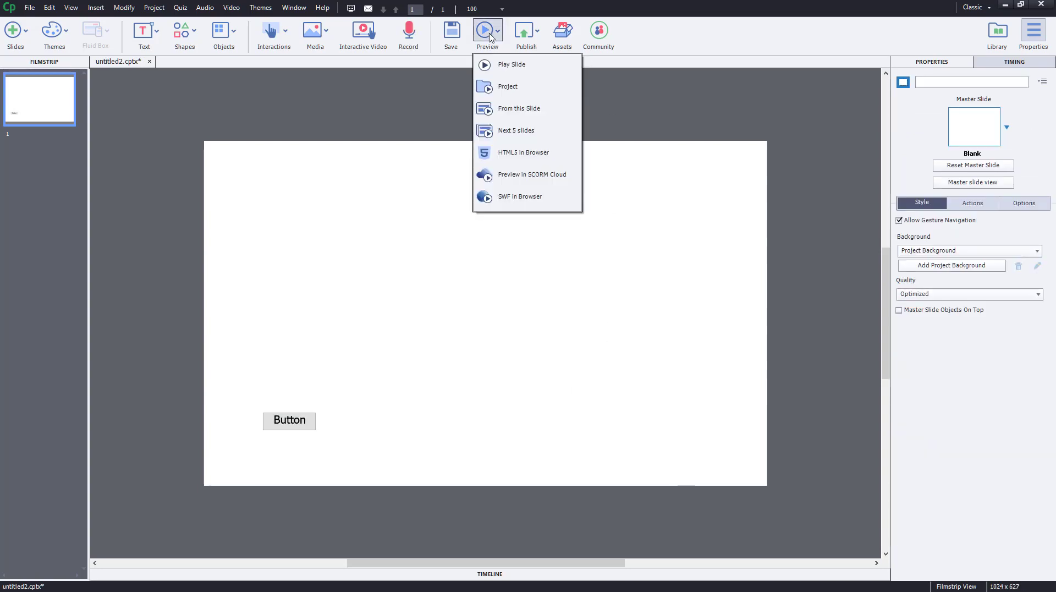
click(528, 93)
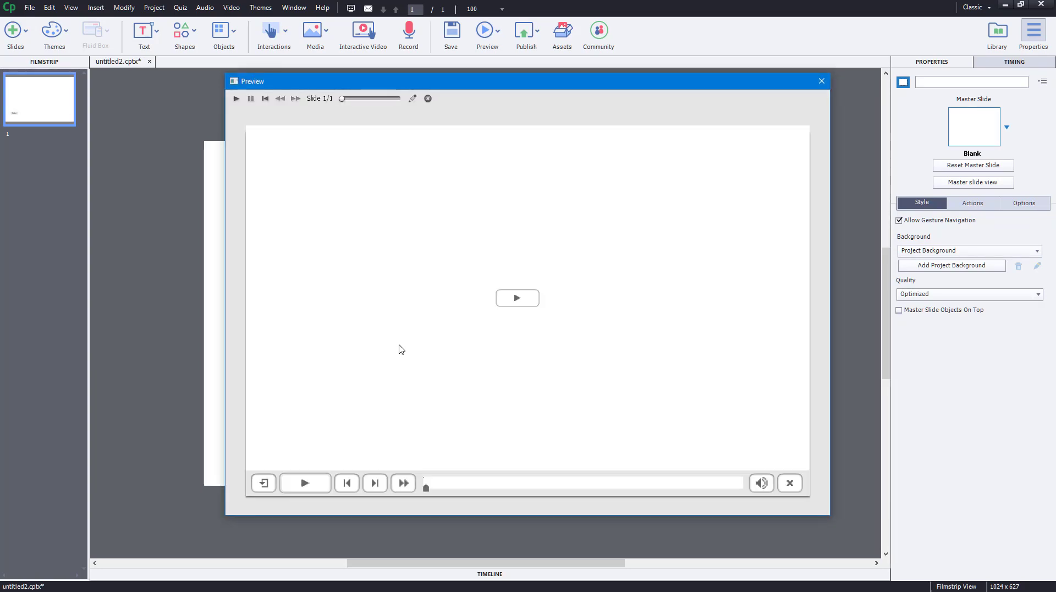
click(516, 297)
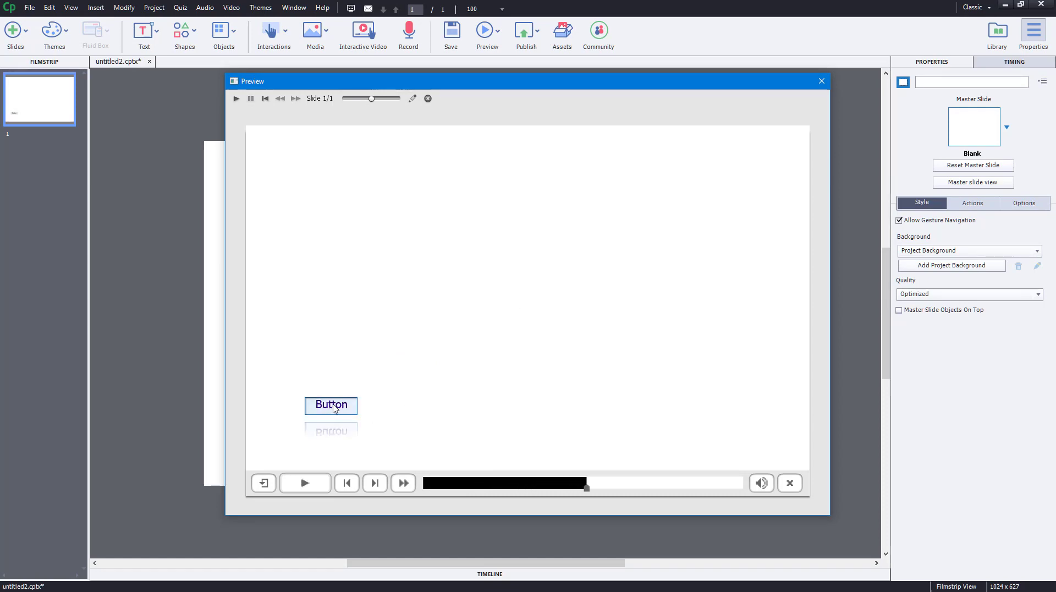
click(333, 407)
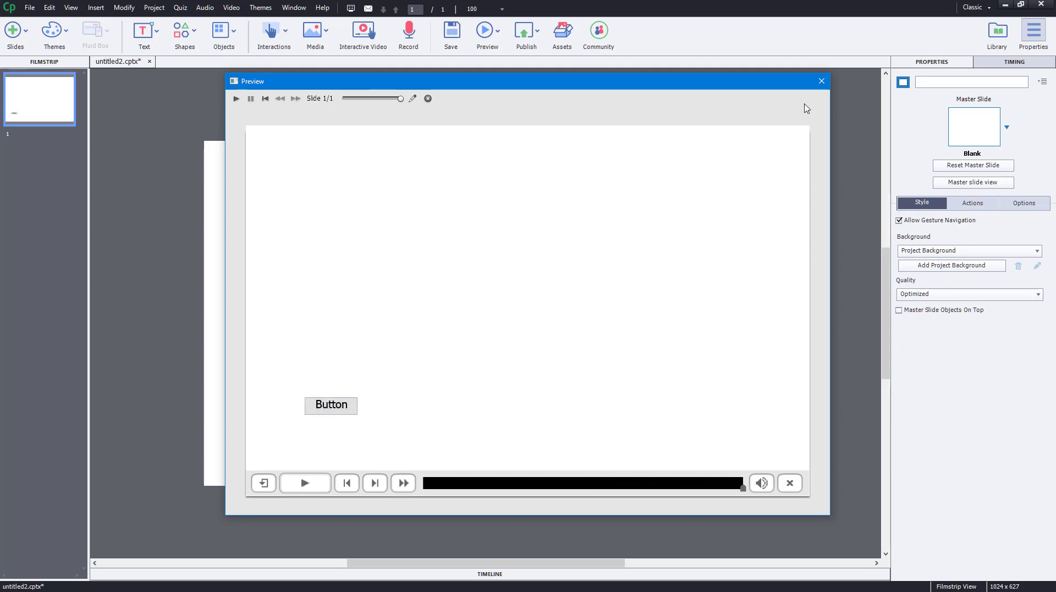
click(821, 81)
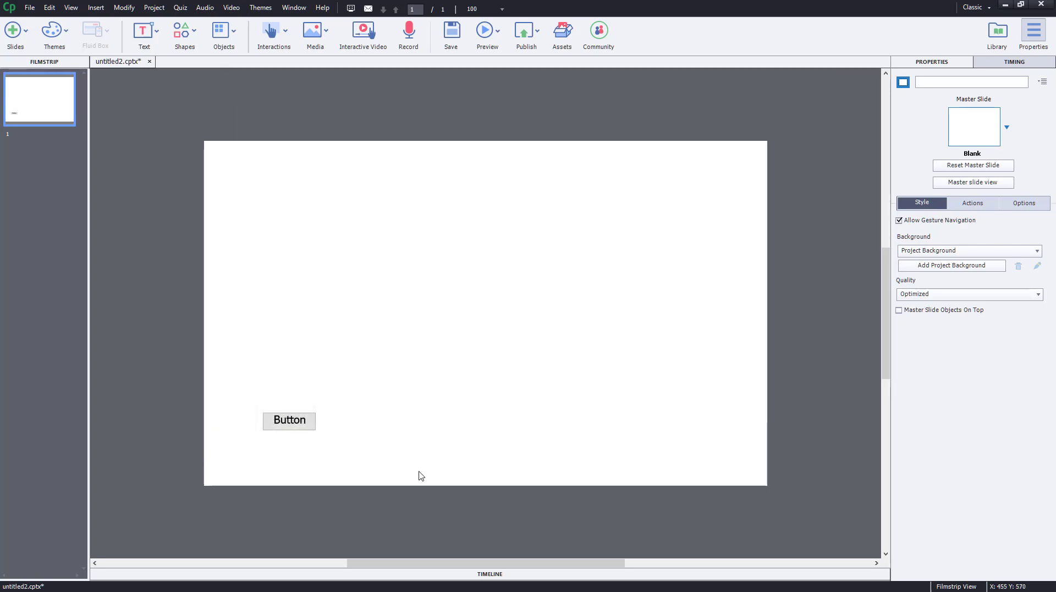
Step: Insert the sunset photo 21.jpg onto the slide
click(297, 423)
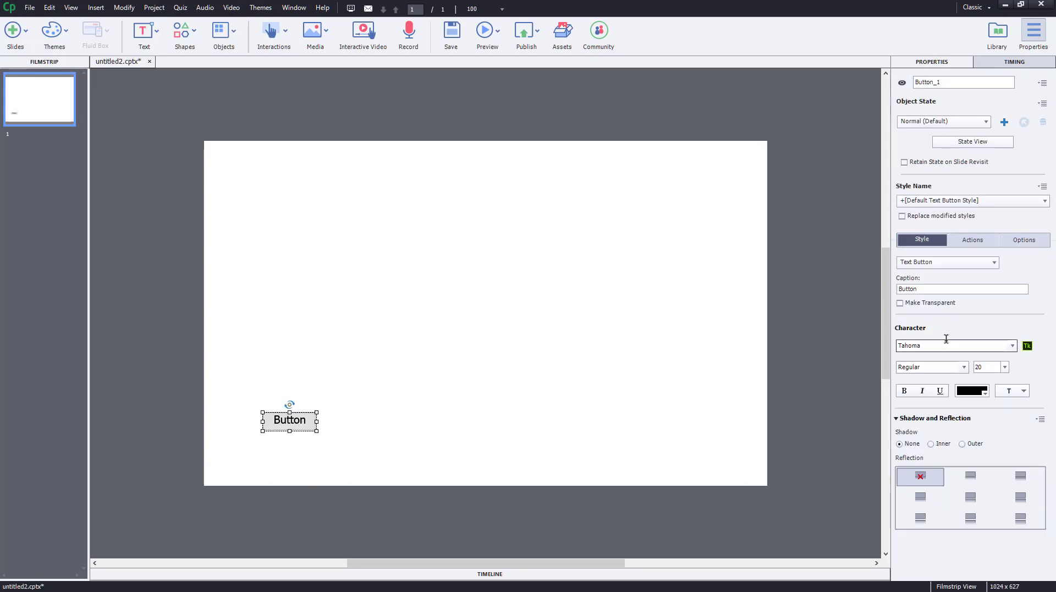
click(321, 34)
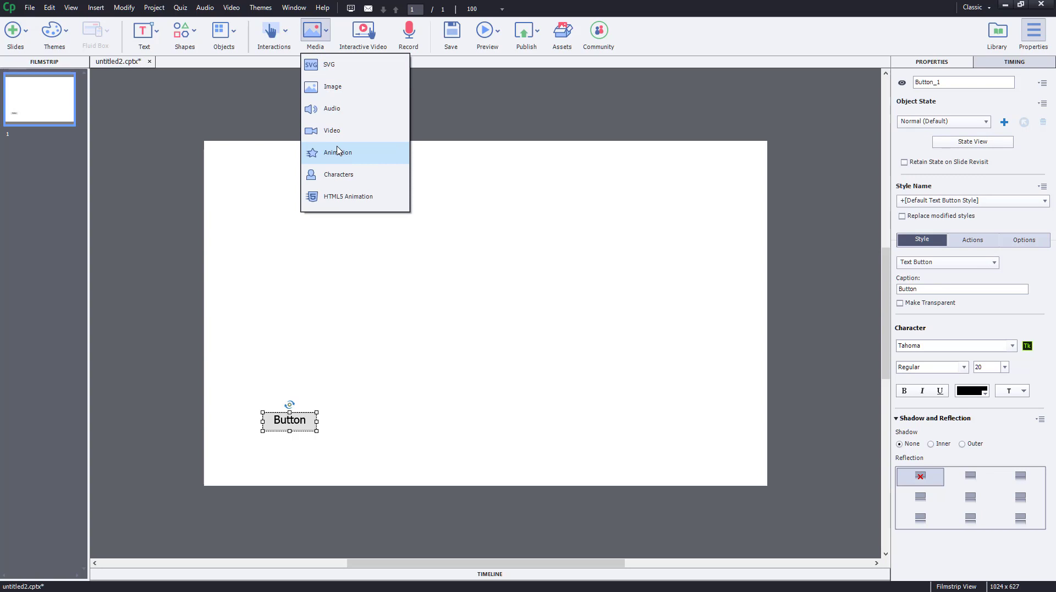
click(344, 90)
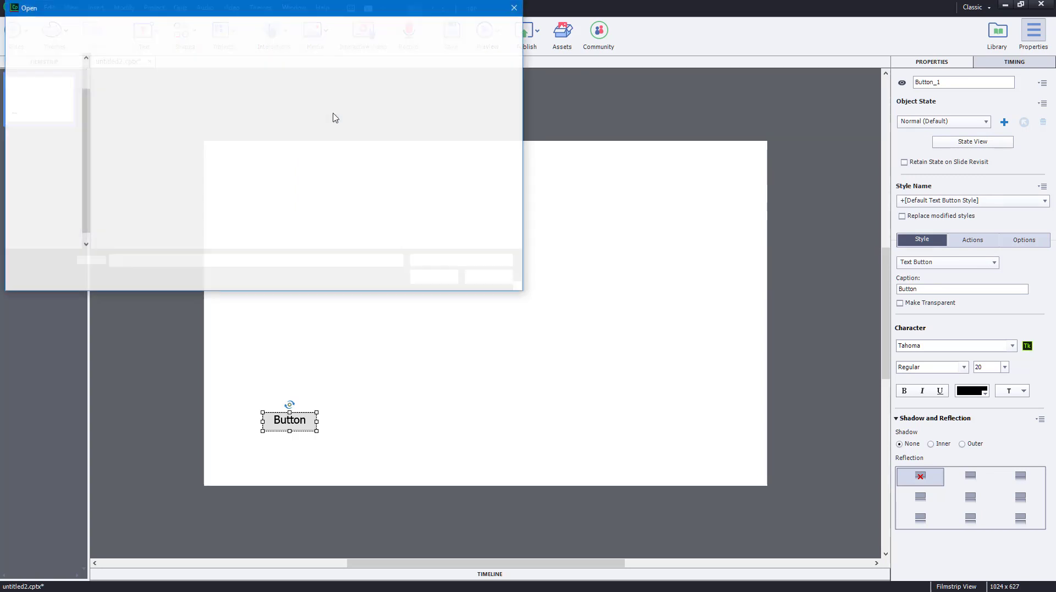
click(450, 103)
double_click(450, 103)
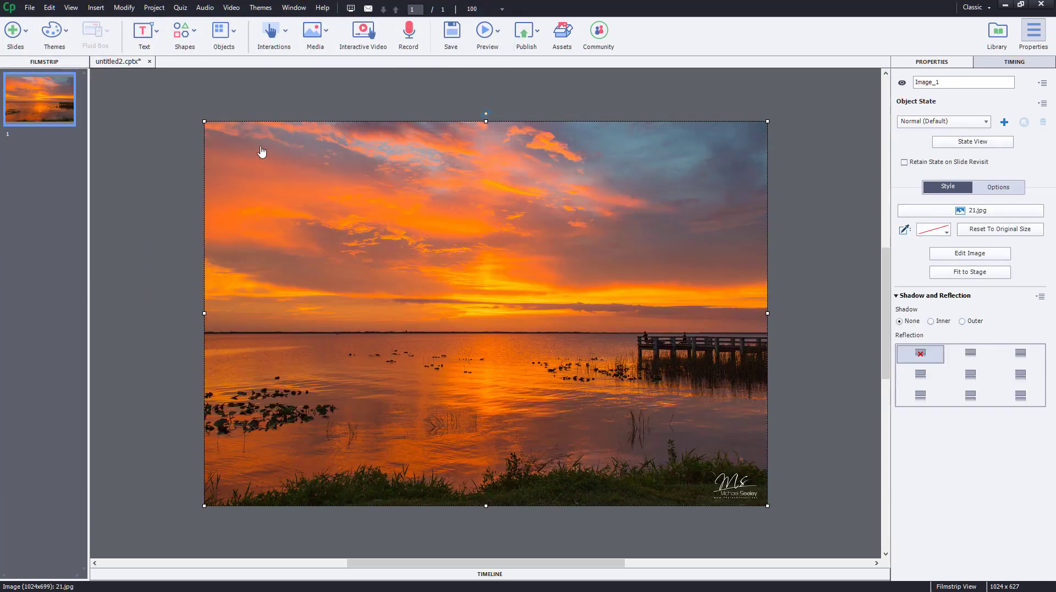
Step: Shrink the sunset image and position it at the top centre above the button
drag(204, 121, 469, 311)
drag(538, 372, 476, 254)
drag(536, 285, 522, 272)
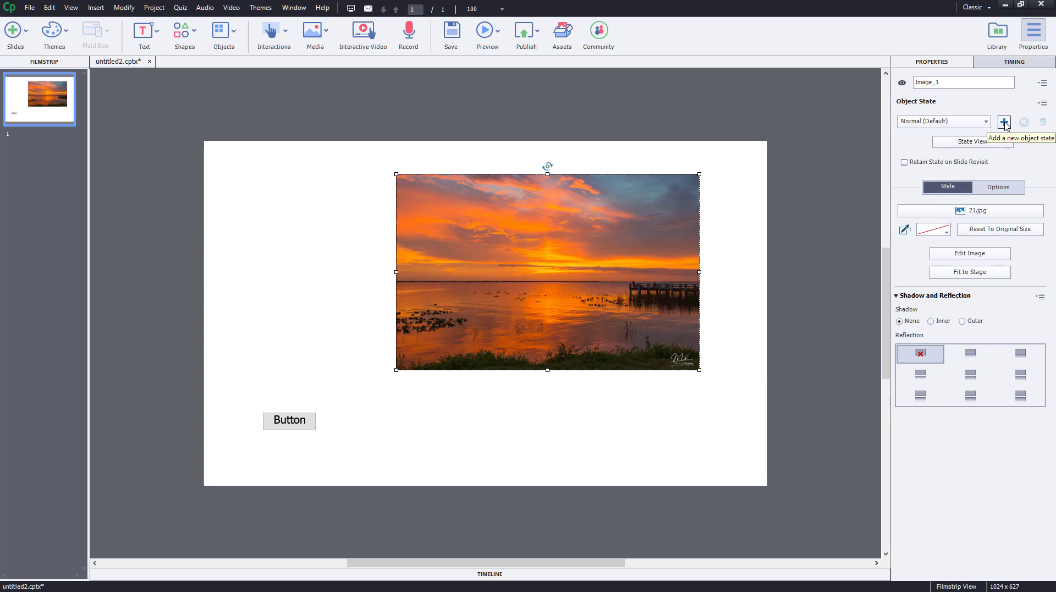
Step: Add a new state named Picturechange to the sunset image
click(986, 122)
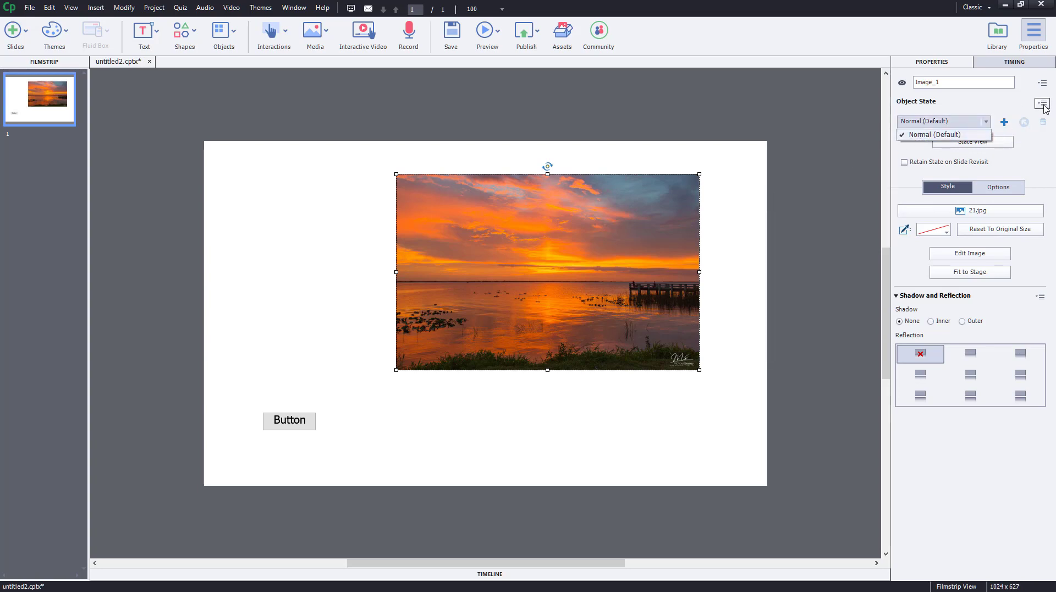
click(1006, 126)
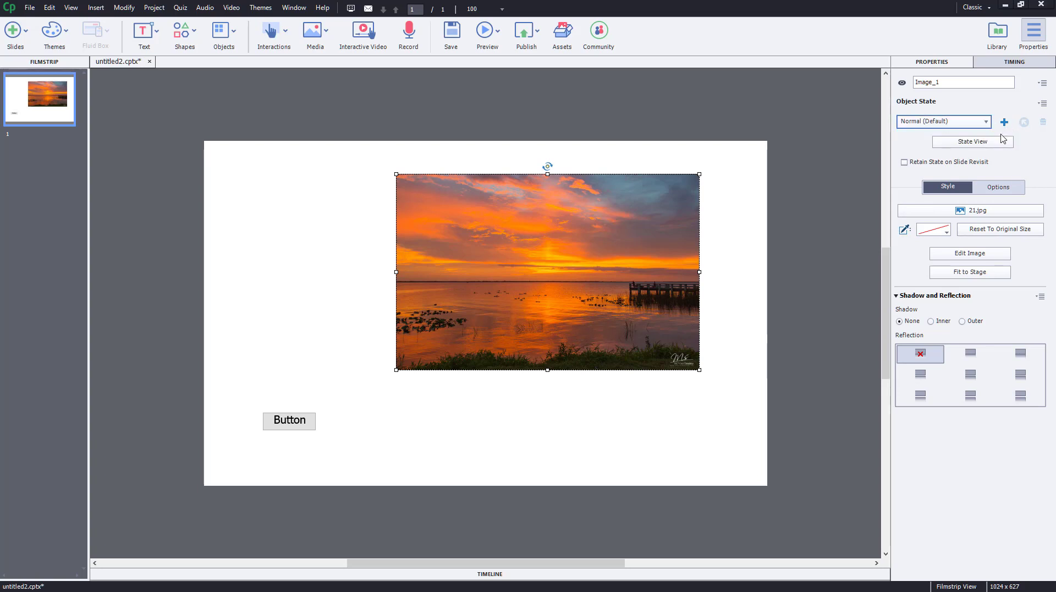
click(986, 126)
click(1004, 122)
click(1003, 123)
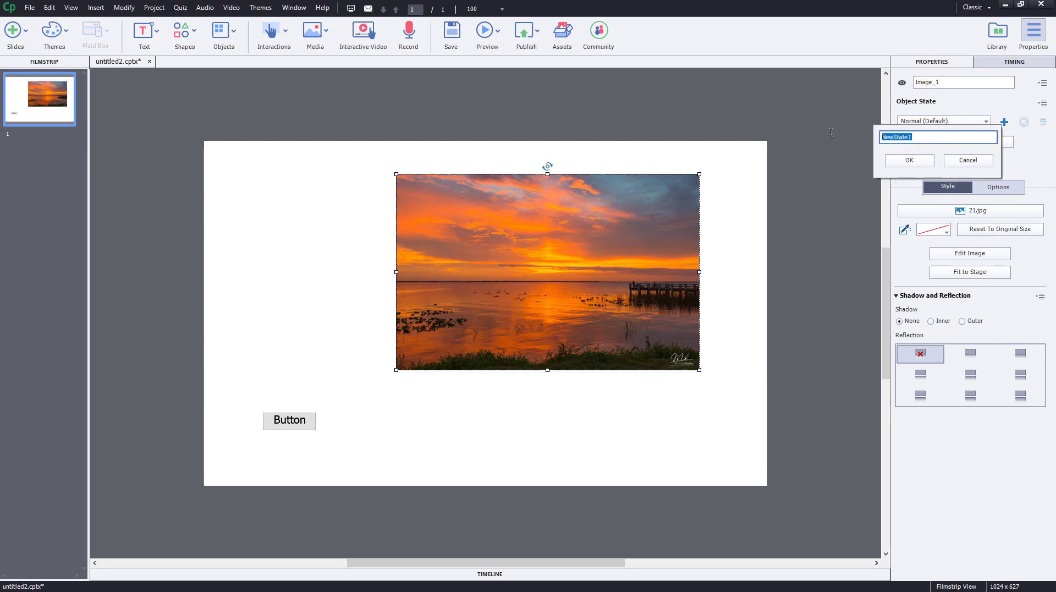
text(Picturechange)
click(920, 161)
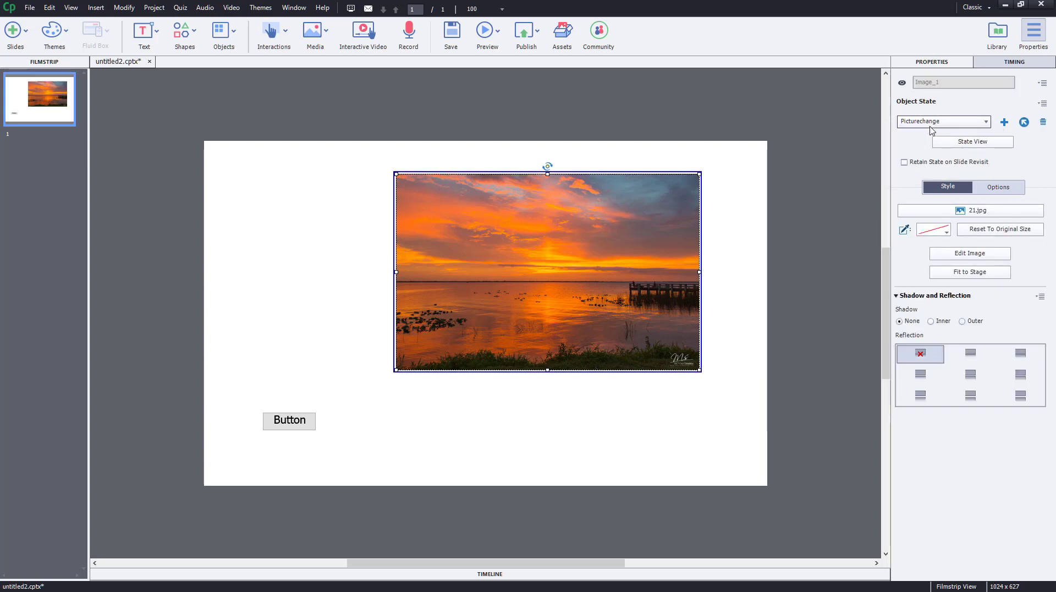
Step: Import the snowy trees photo 12.jpg as the Picturechange state's picture
click(985, 122)
click(961, 147)
click(968, 215)
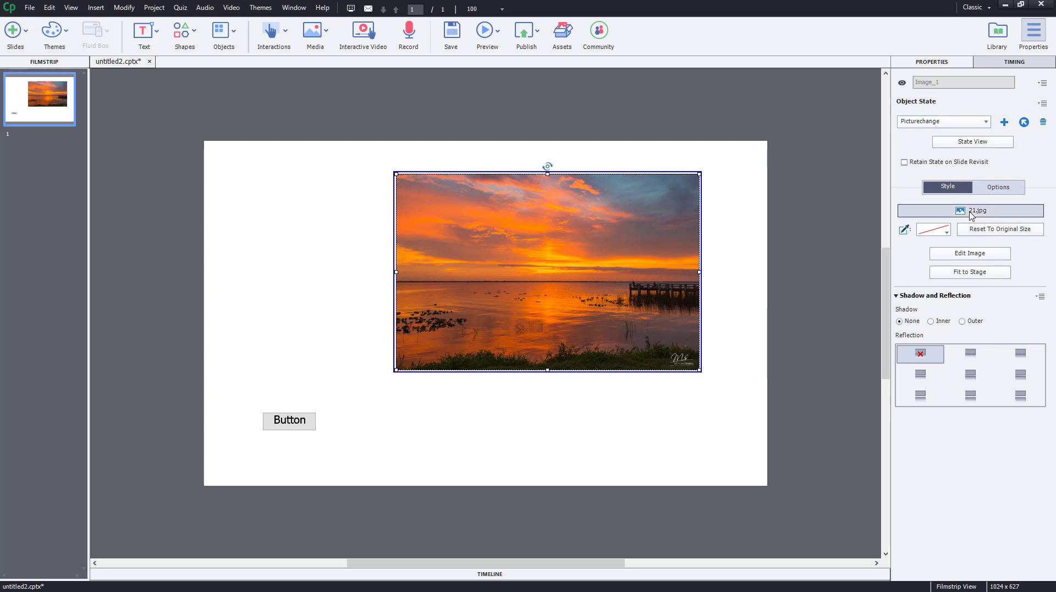
click(470, 320)
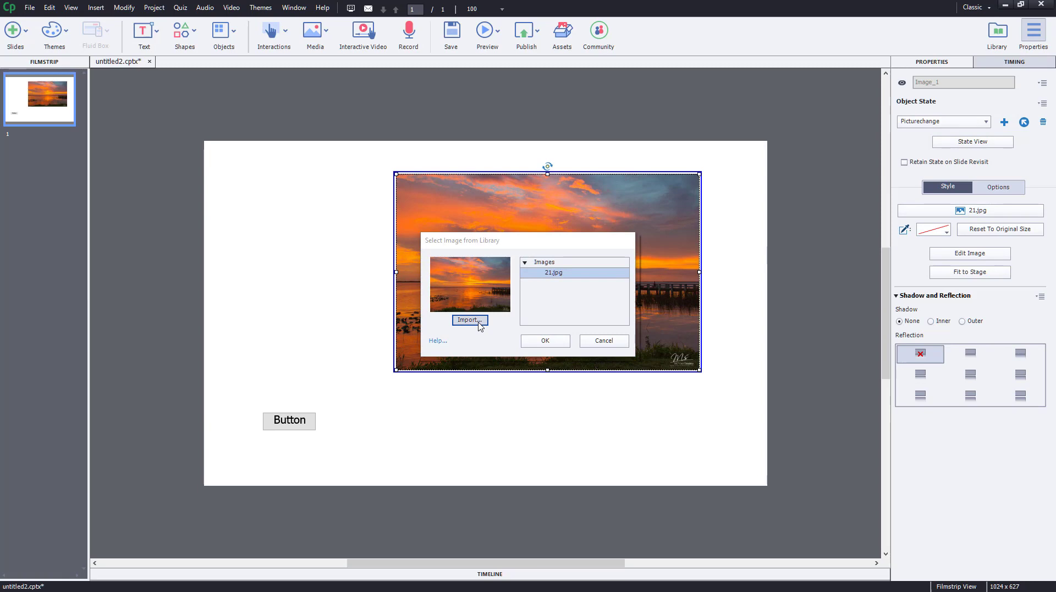
click(791, 340)
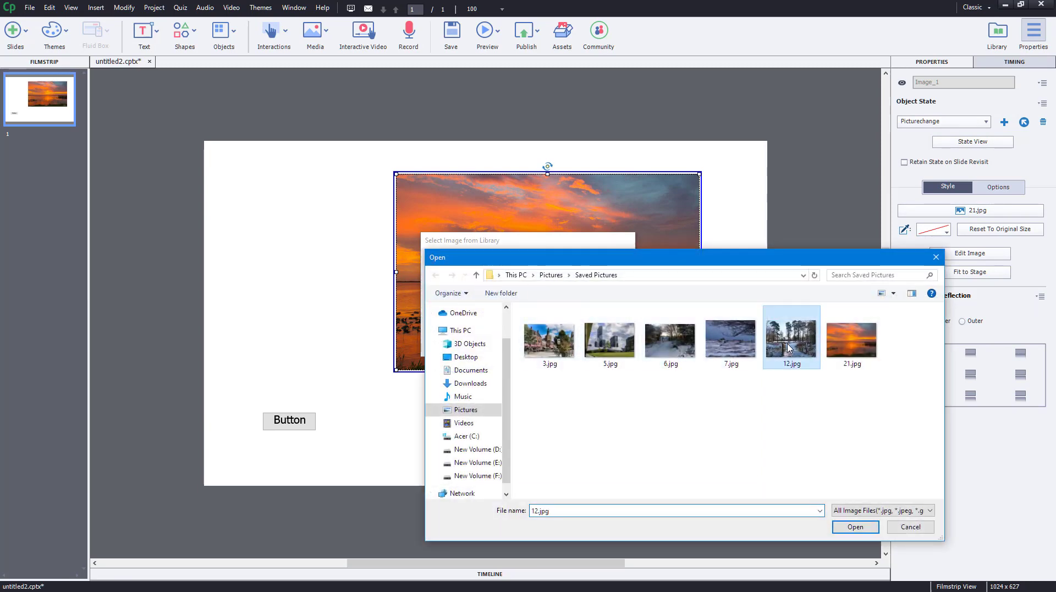
click(855, 526)
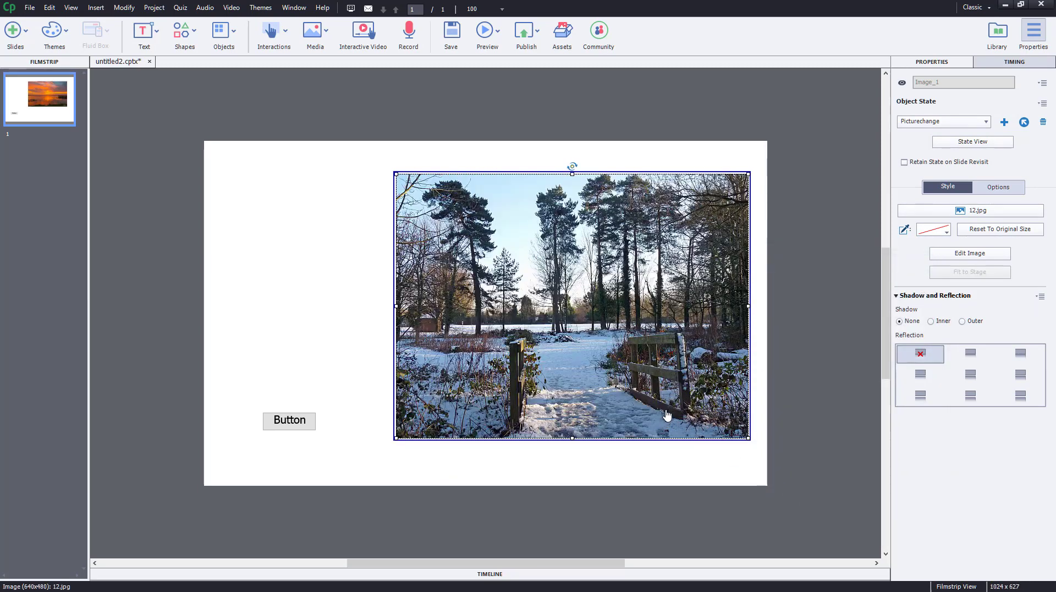
Step: Shrink the snowy photo in the Picturechange state to match the sunset's size
click(955, 125)
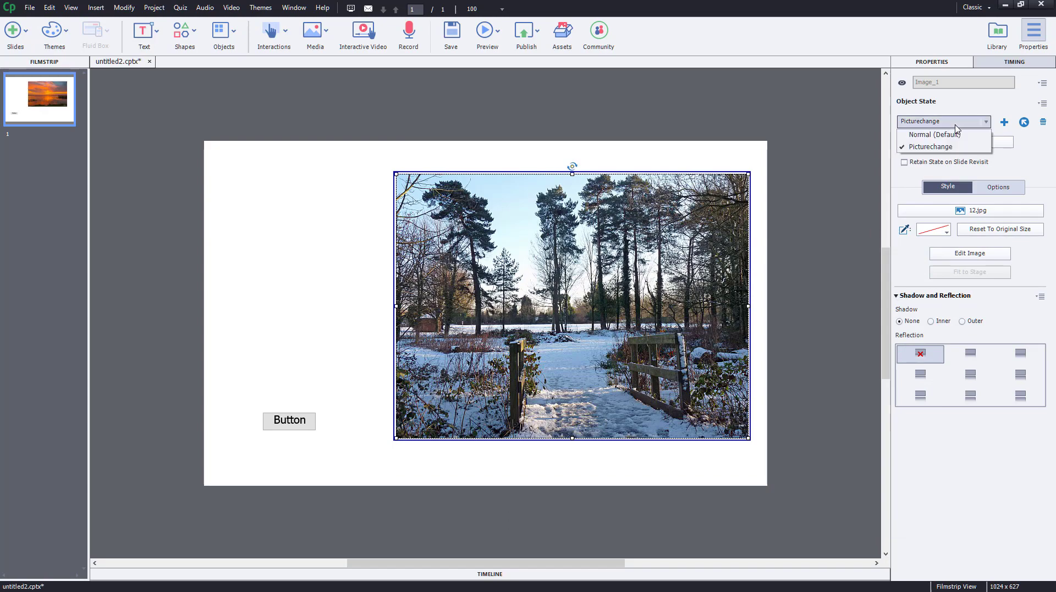
click(956, 134)
click(955, 123)
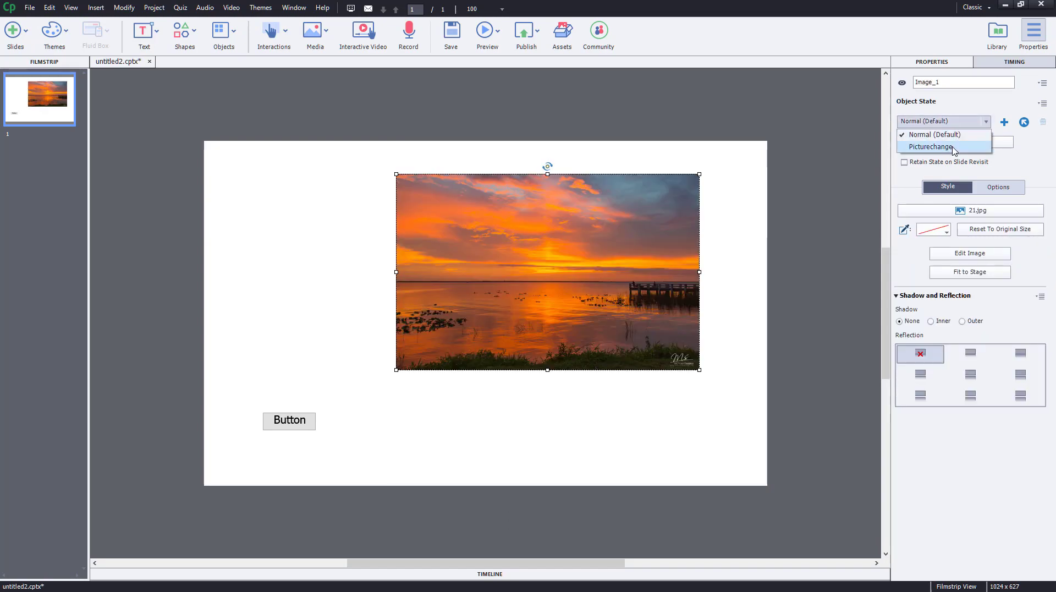
click(955, 144)
drag(745, 435, 703, 385)
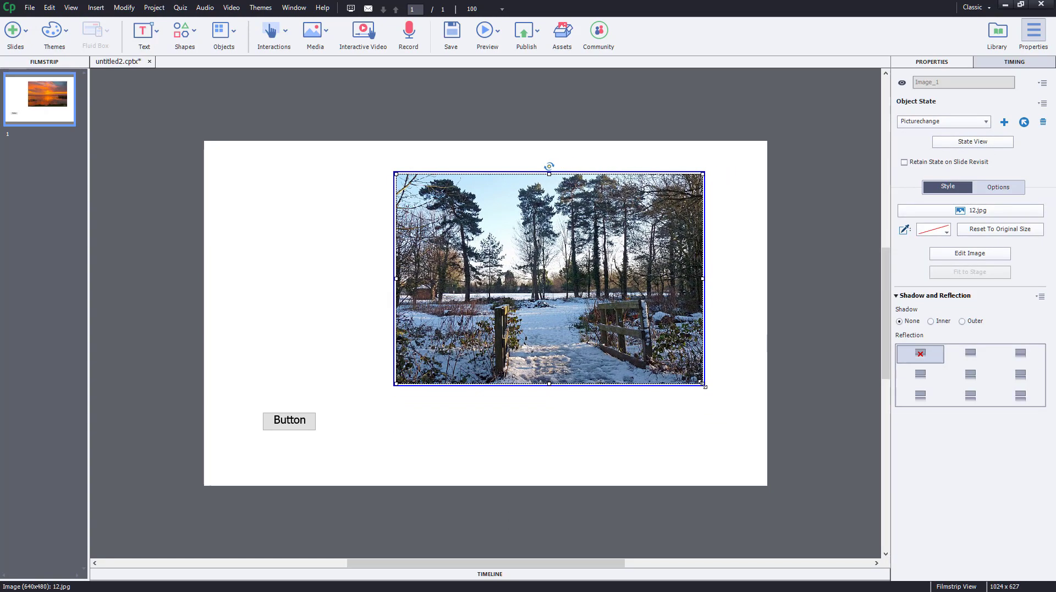
Step: Toggle between Normal and Picturechange to compare, leaving the image in its sunset state
click(958, 122)
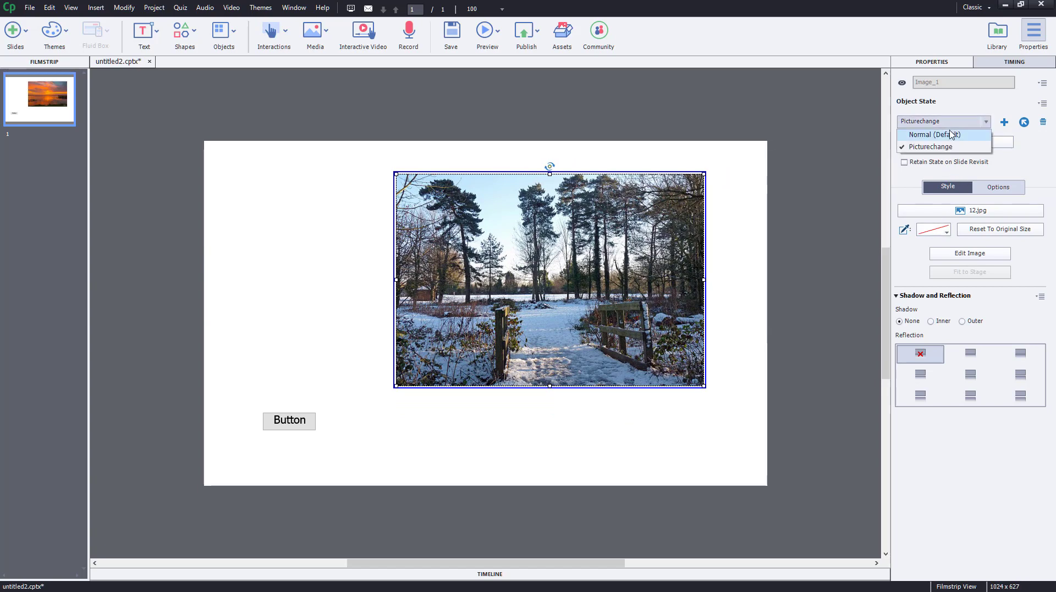
click(952, 135)
click(955, 122)
click(953, 147)
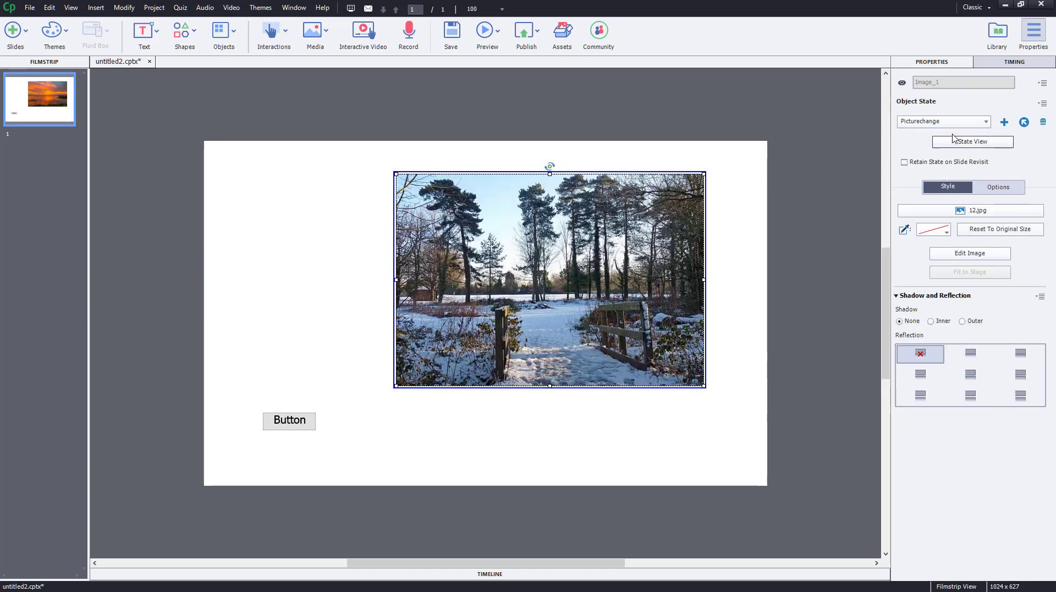
click(958, 122)
click(930, 135)
click(793, 138)
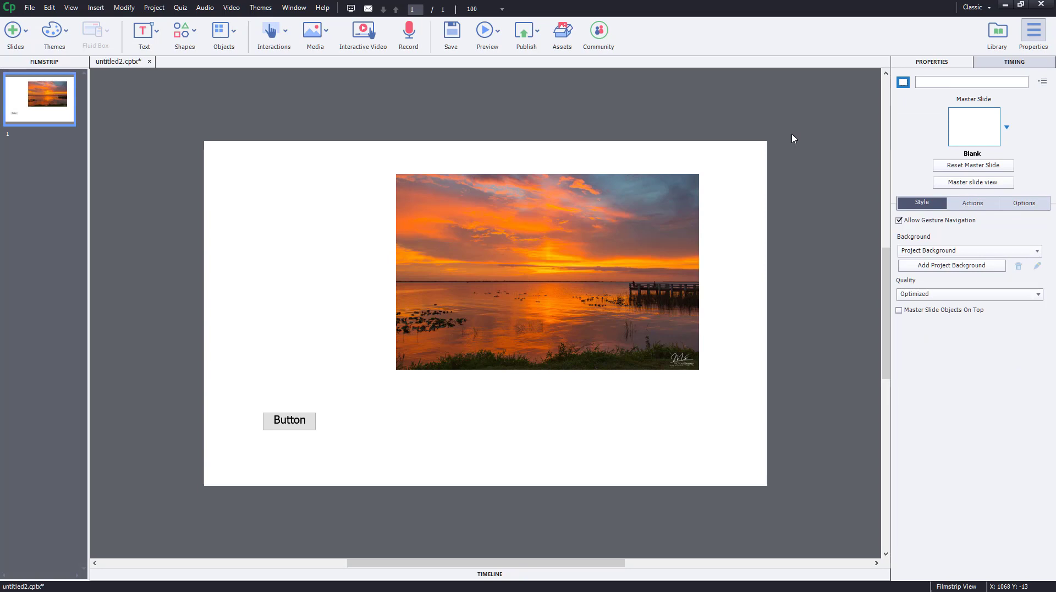
click(635, 241)
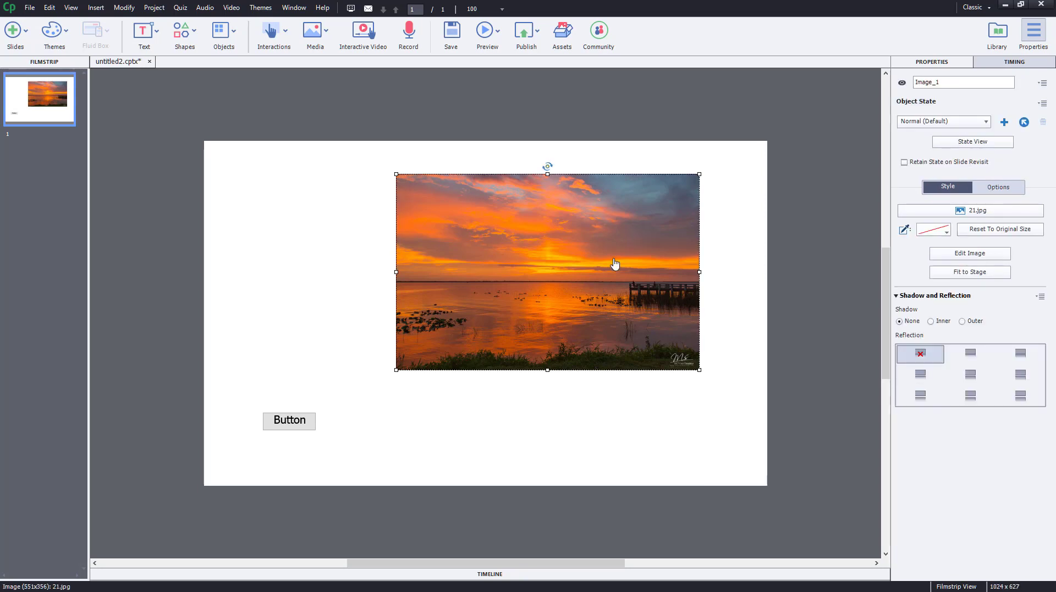
click(288, 430)
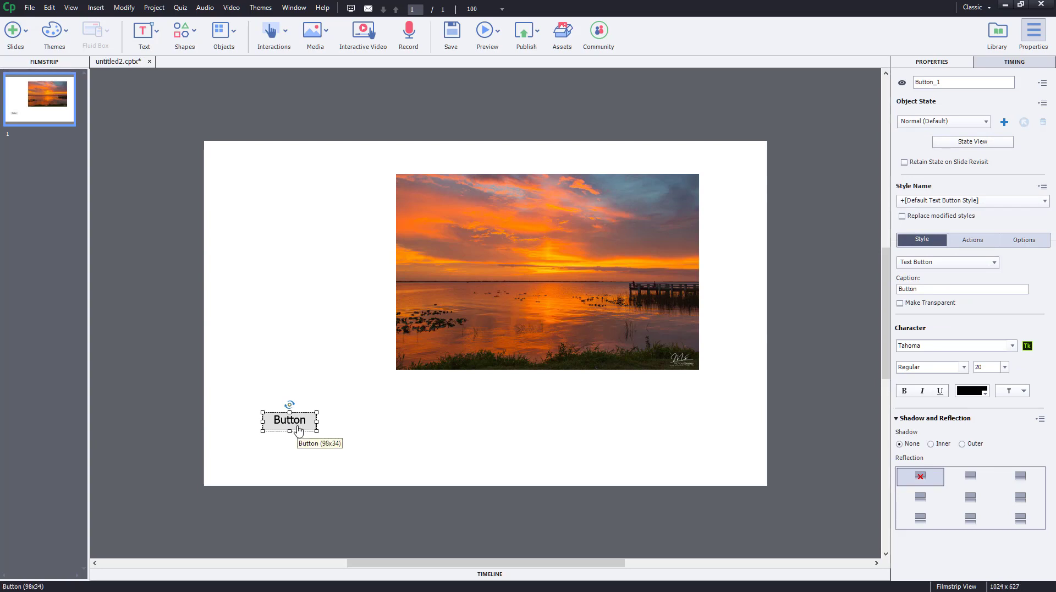
Step: Set Button_1's On Success action to Change State of, targeting Image_1
click(981, 240)
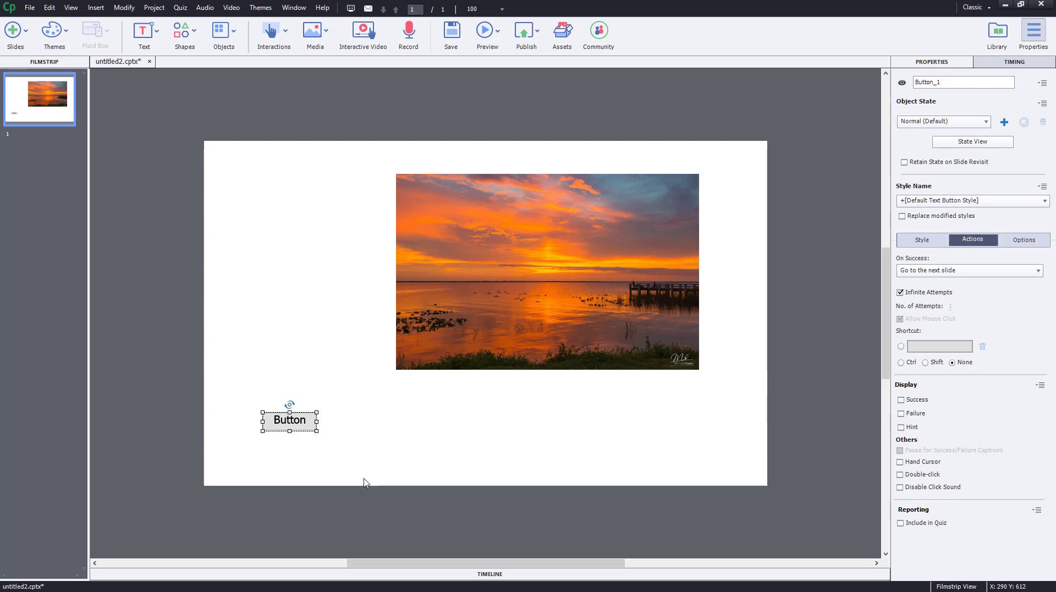
click(282, 425)
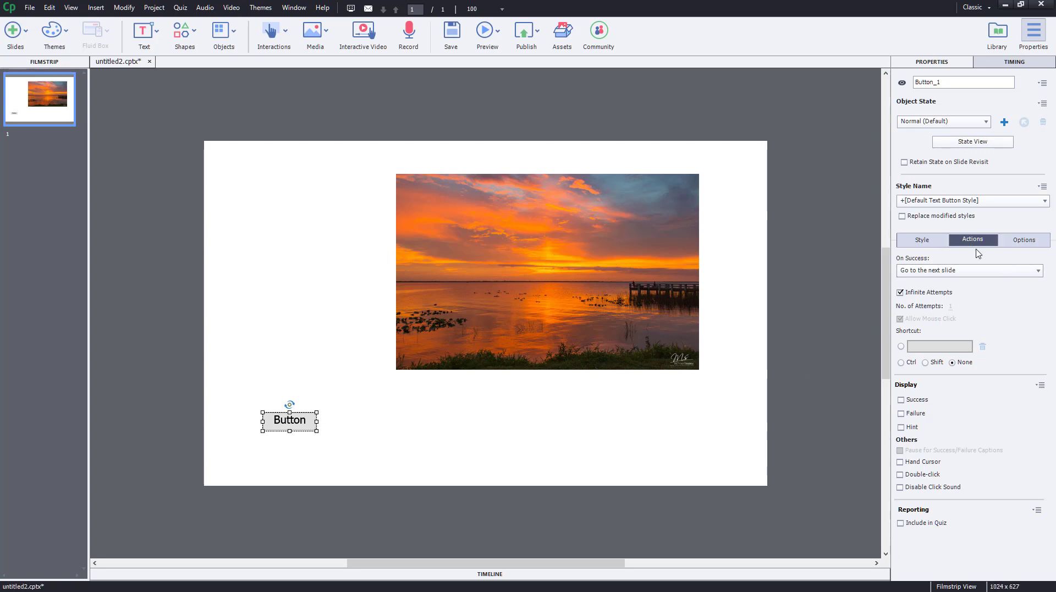
click(934, 272)
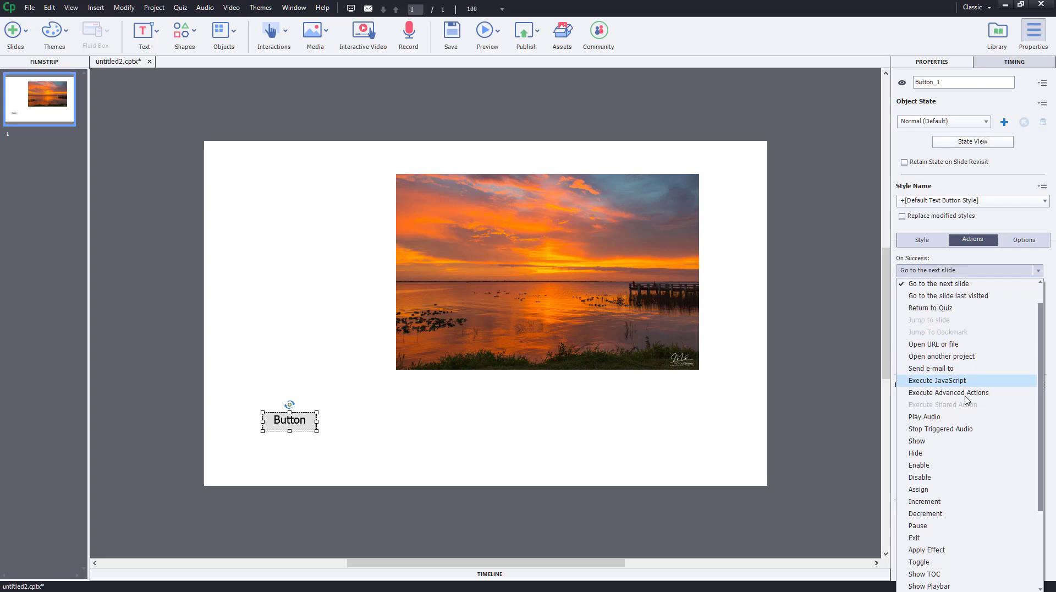
scroll(979, 434, down, 3)
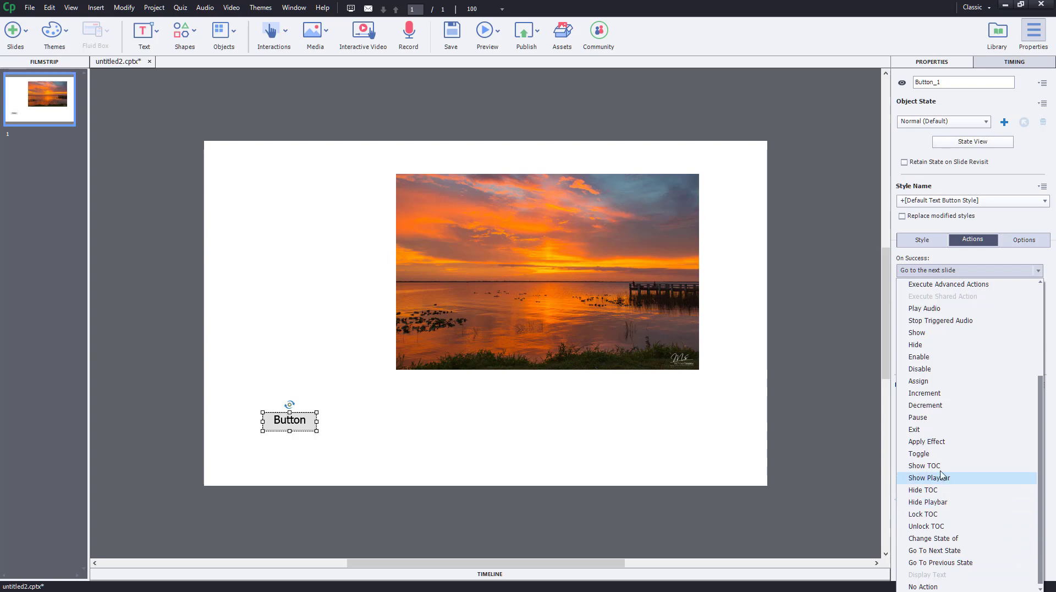
scroll(942, 474, up, 4)
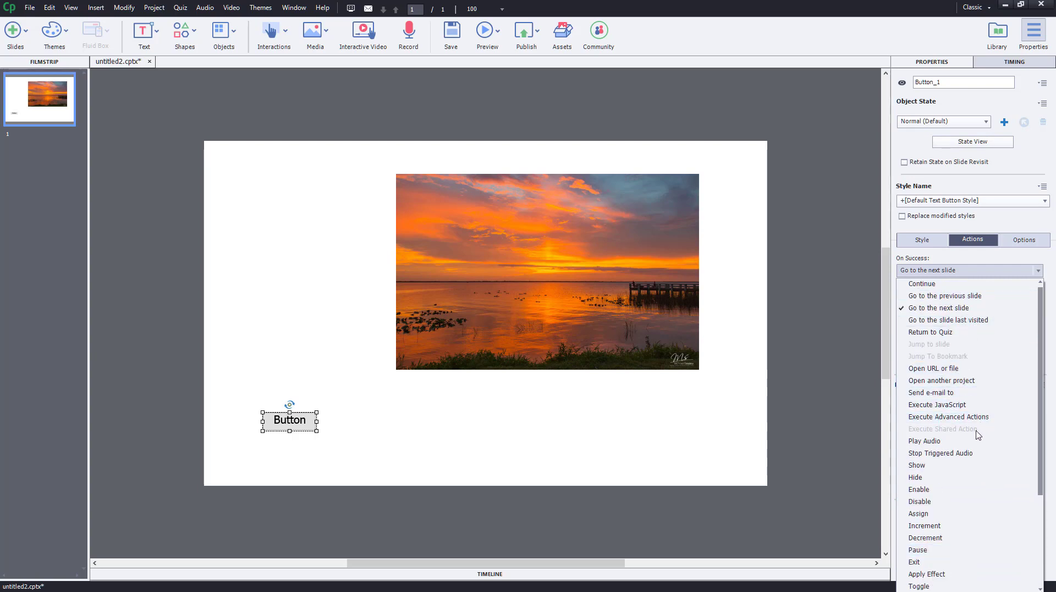
scroll(973, 456, down, 4)
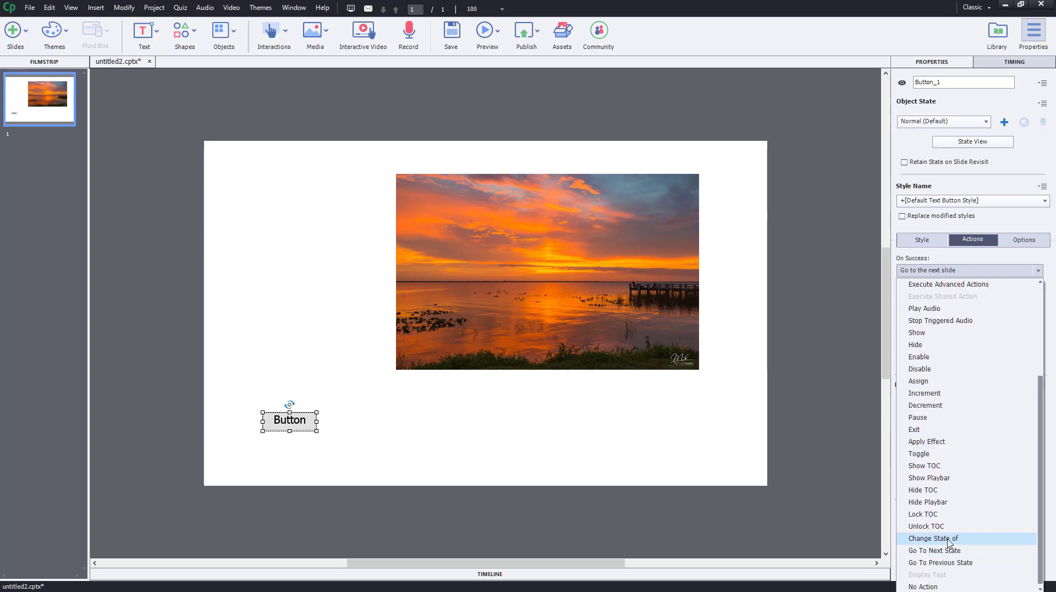
click(950, 540)
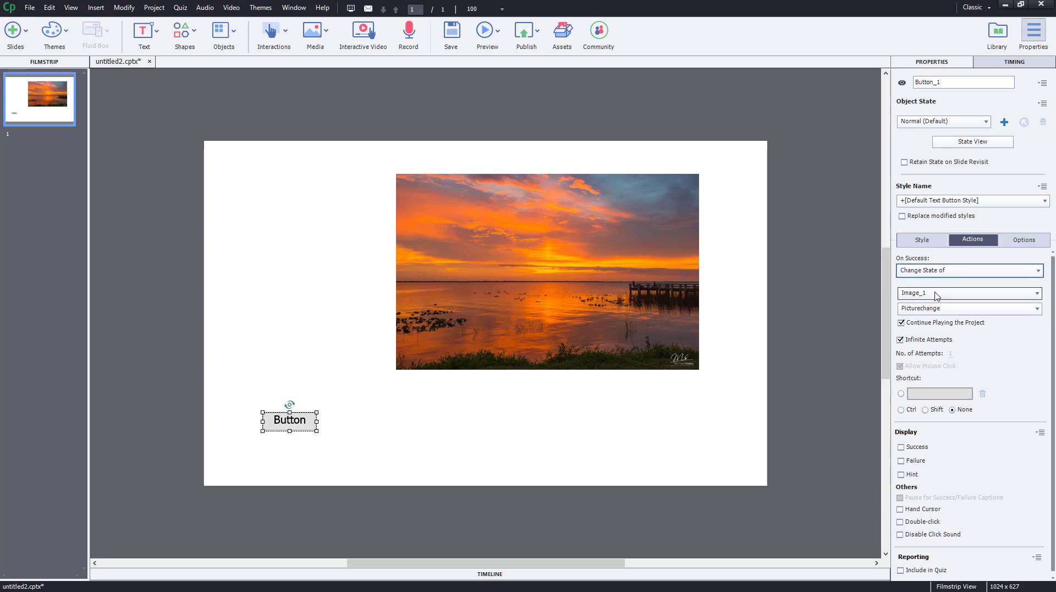
click(937, 295)
click(935, 304)
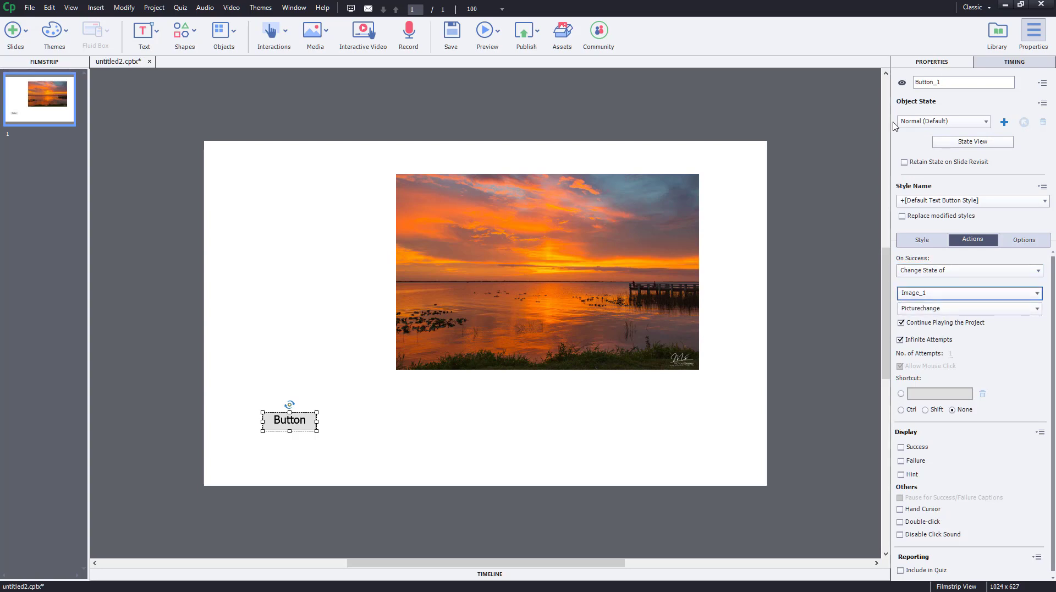
Step: Confirm the sunset image is Image_1 and set the target state to Picturechange
click(523, 246)
drag(955, 83, 886, 73)
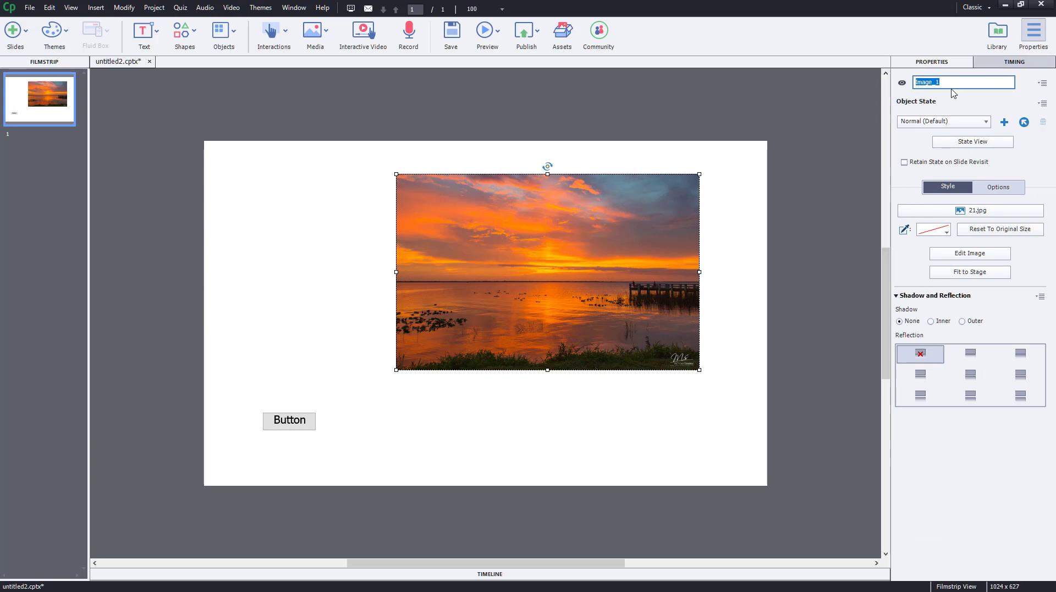
click(311, 422)
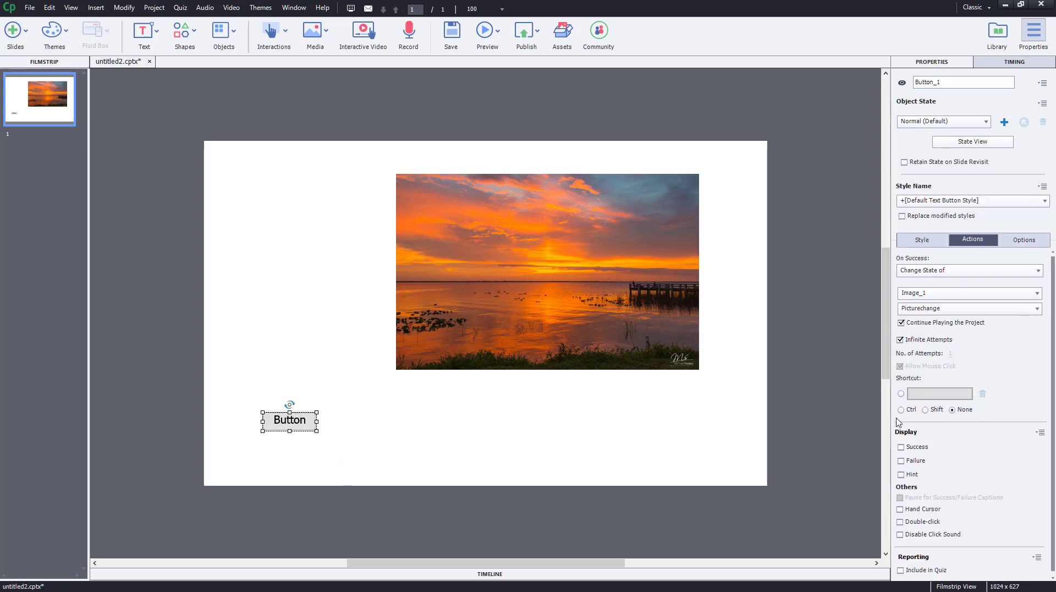
click(942, 293)
click(937, 303)
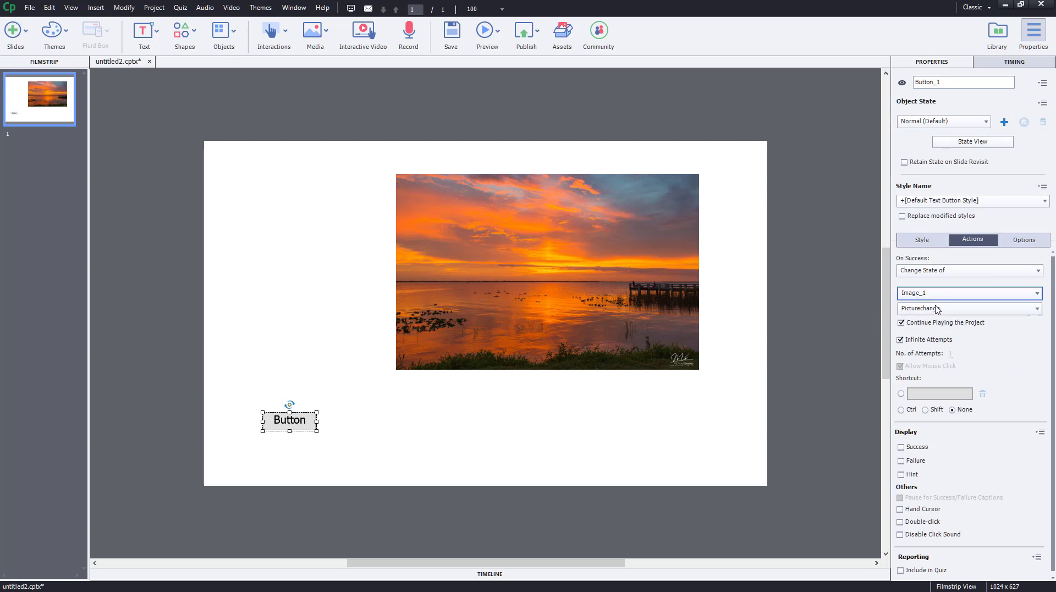
click(947, 309)
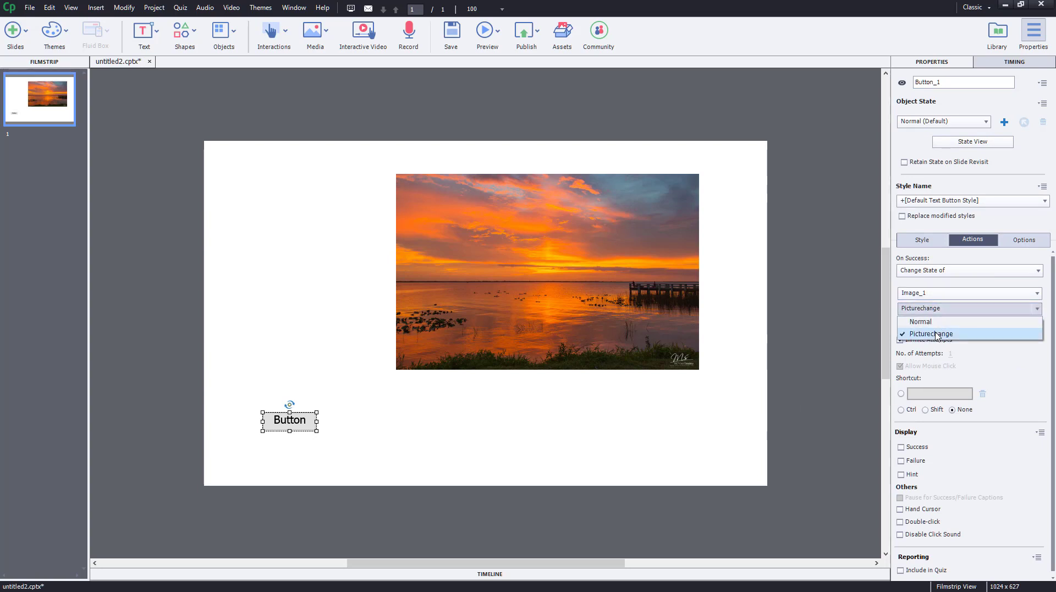
click(936, 333)
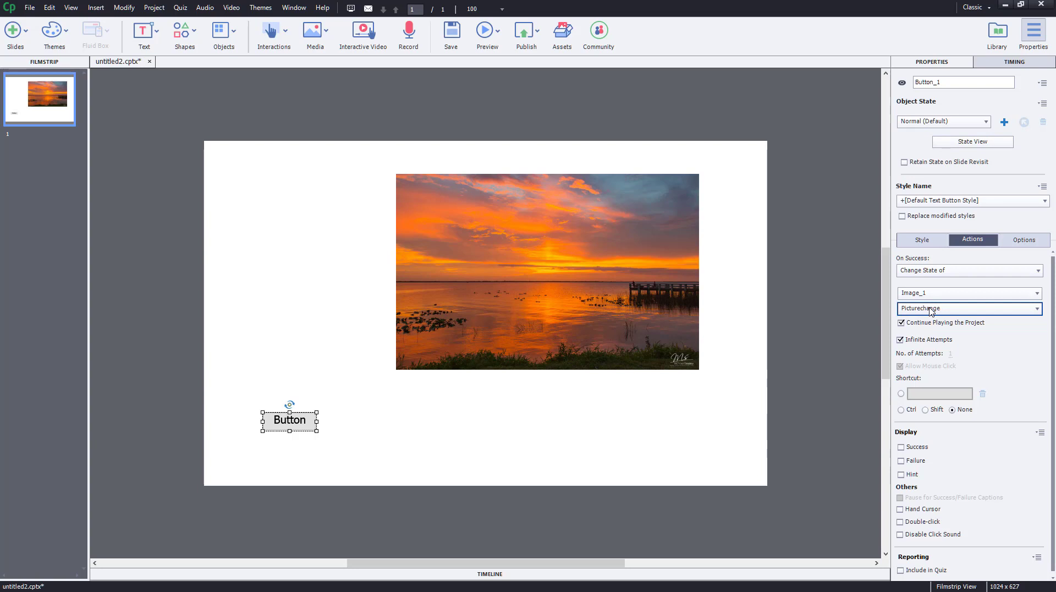
click(564, 429)
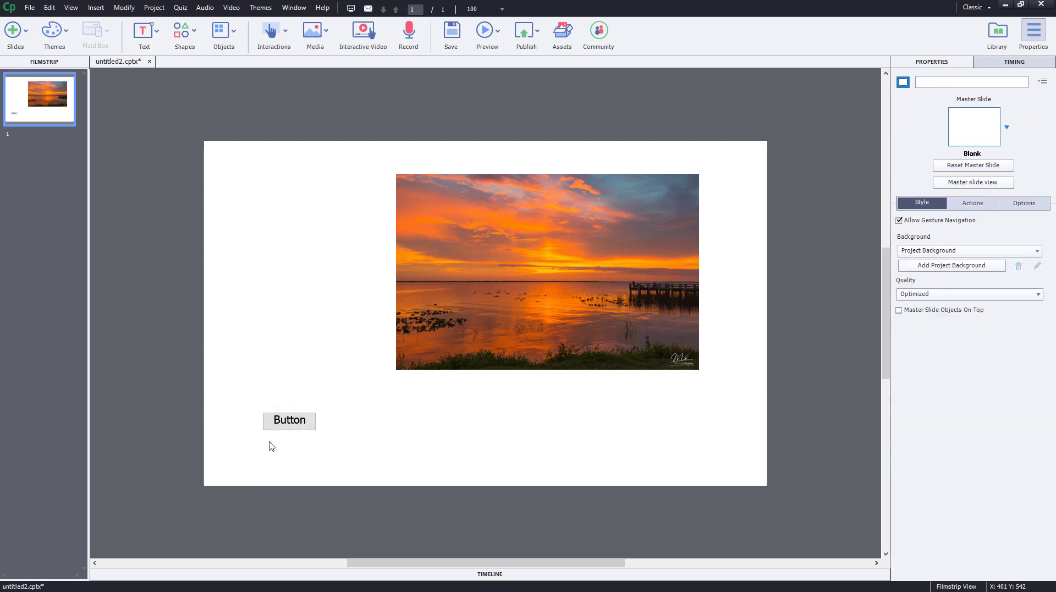
Step: Duplicate the first button and place the copy to its right
click(303, 428)
key(ctrl+c)
key(ctrl+v)
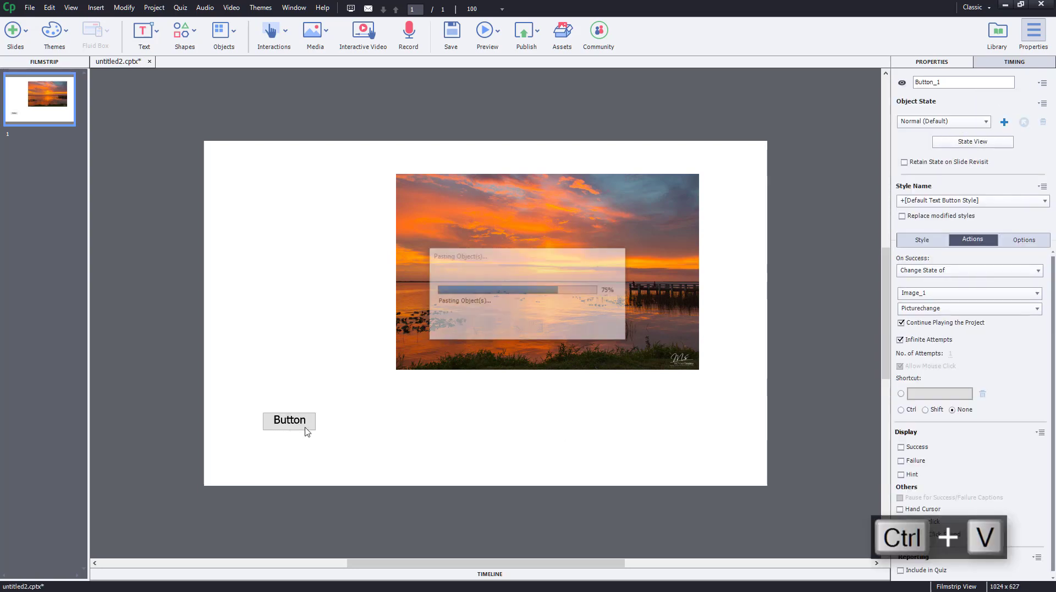
drag(315, 428, 391, 429)
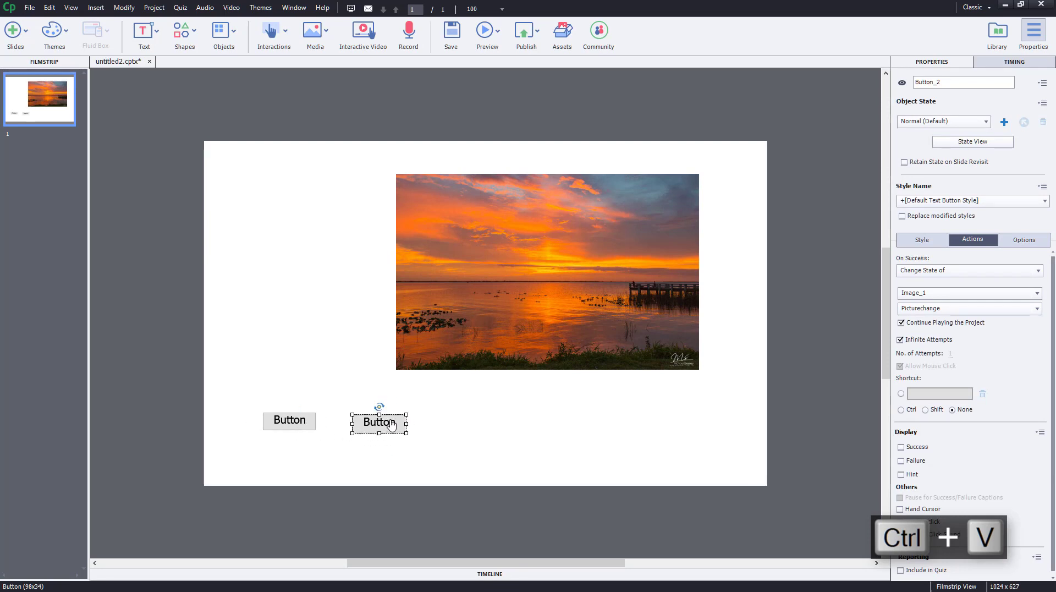
click(429, 435)
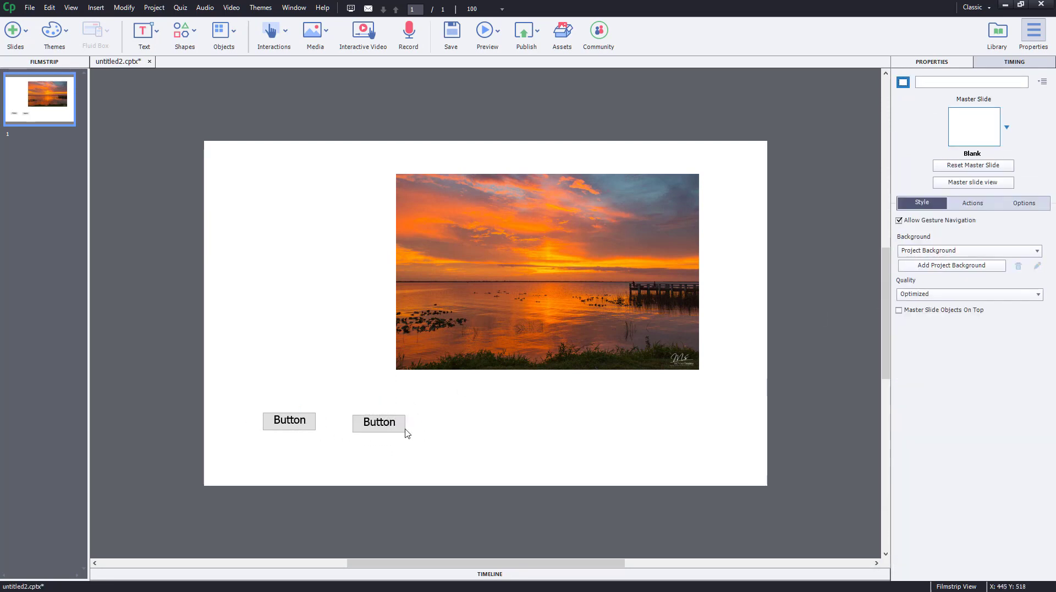
Step: Change the duplicate button's caption to Back
click(385, 424)
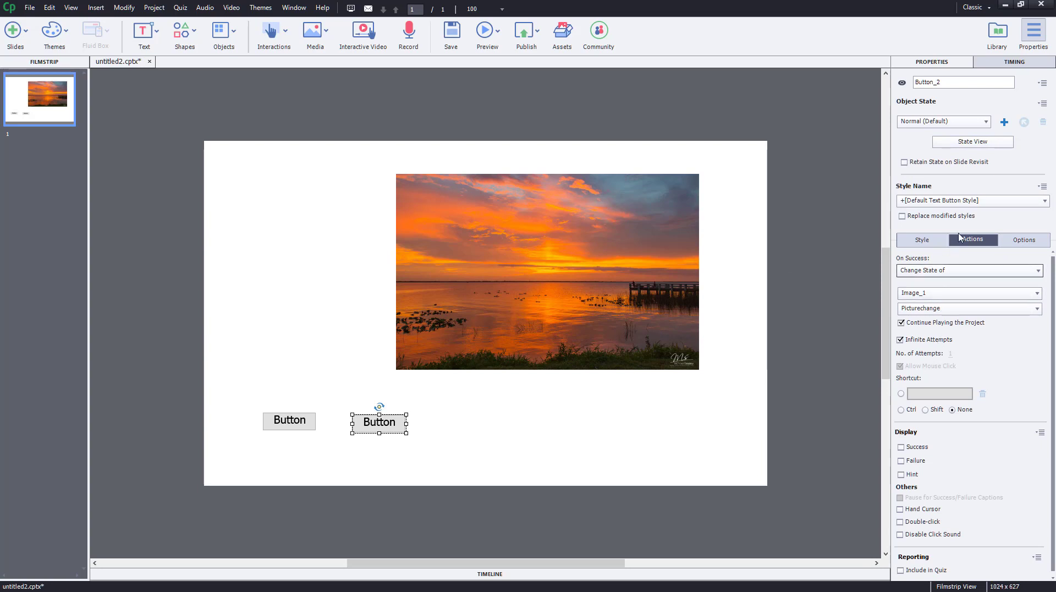
scroll(946, 333, down, 1)
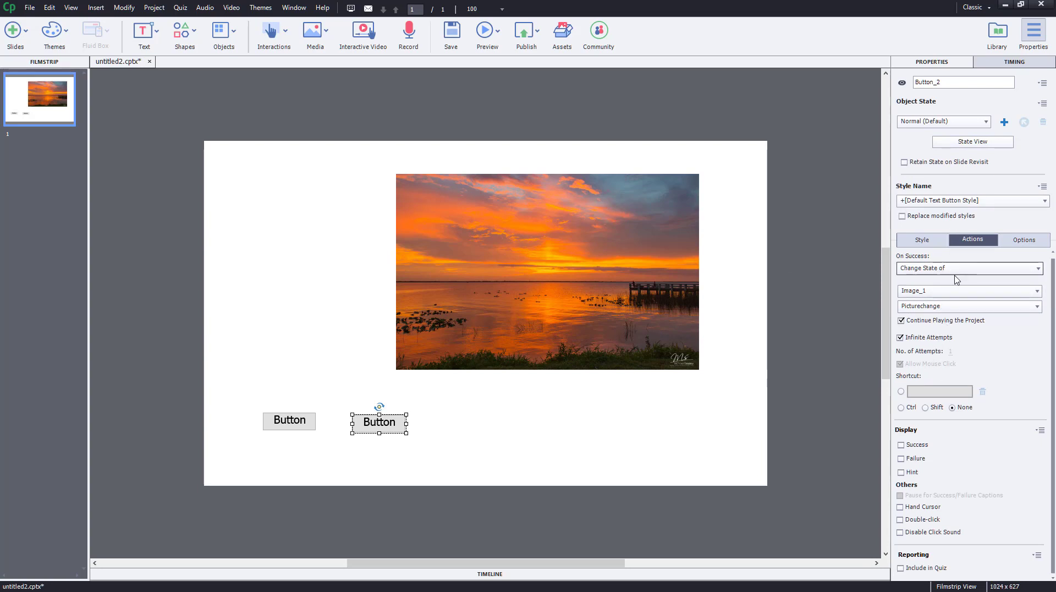
click(922, 240)
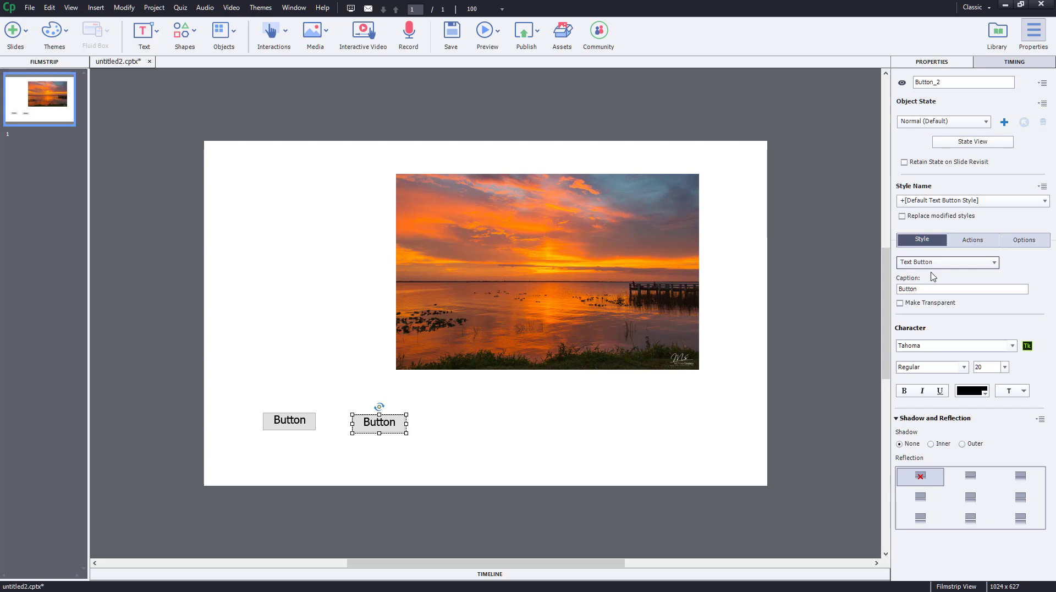
click(934, 289)
text(Back)
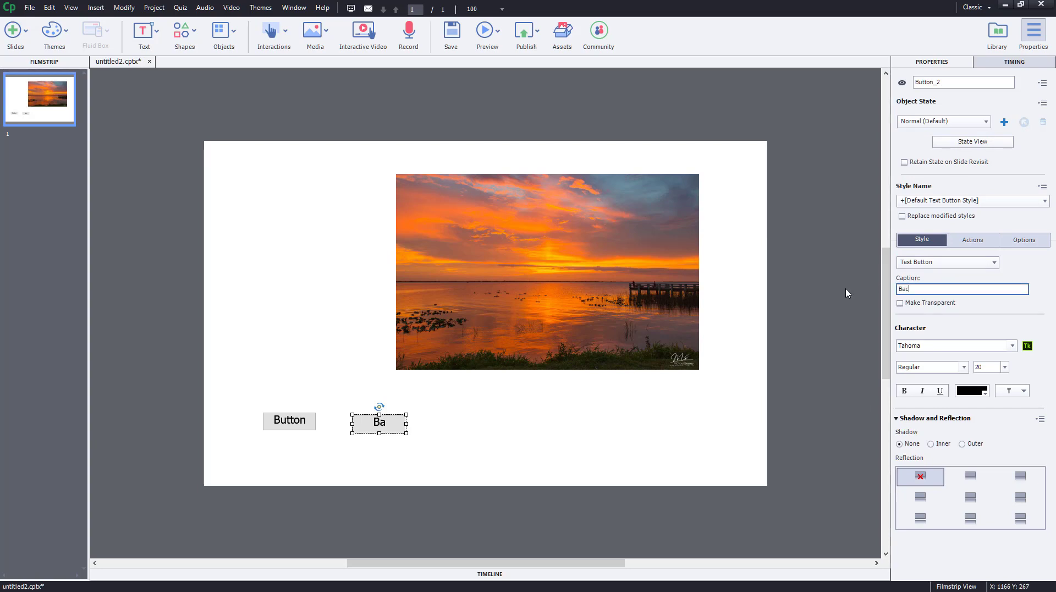
click(477, 424)
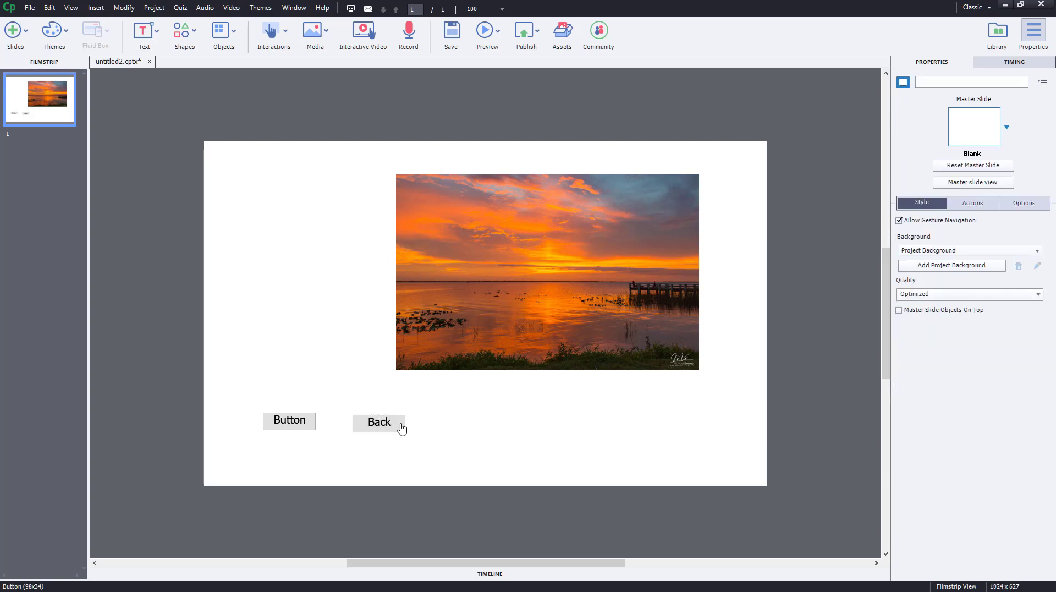
Step: Make the Back button change Image_1 to its Normal state, checking both buttons' targets
click(401, 427)
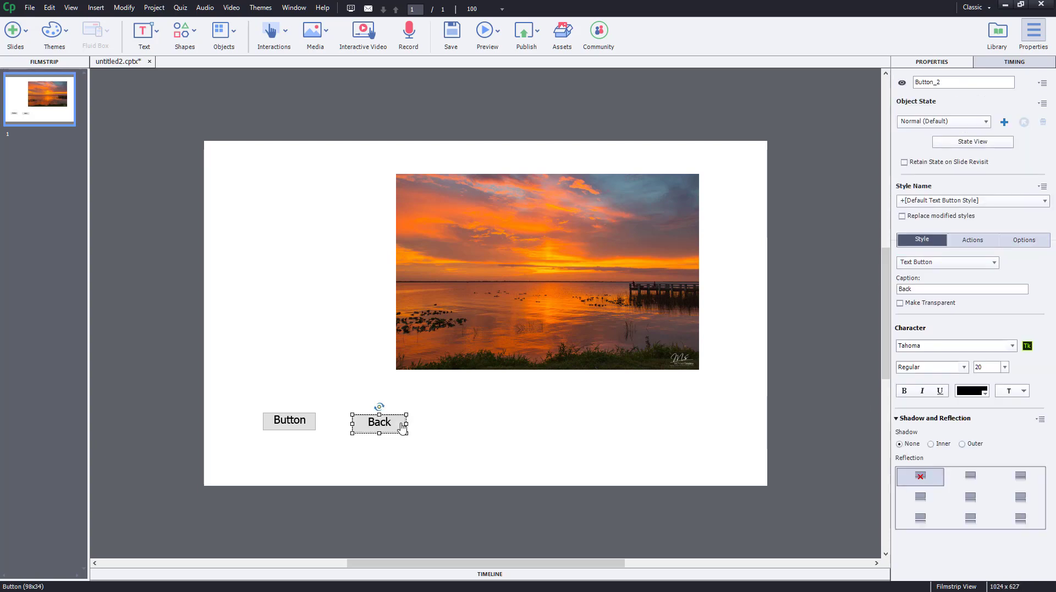
click(980, 240)
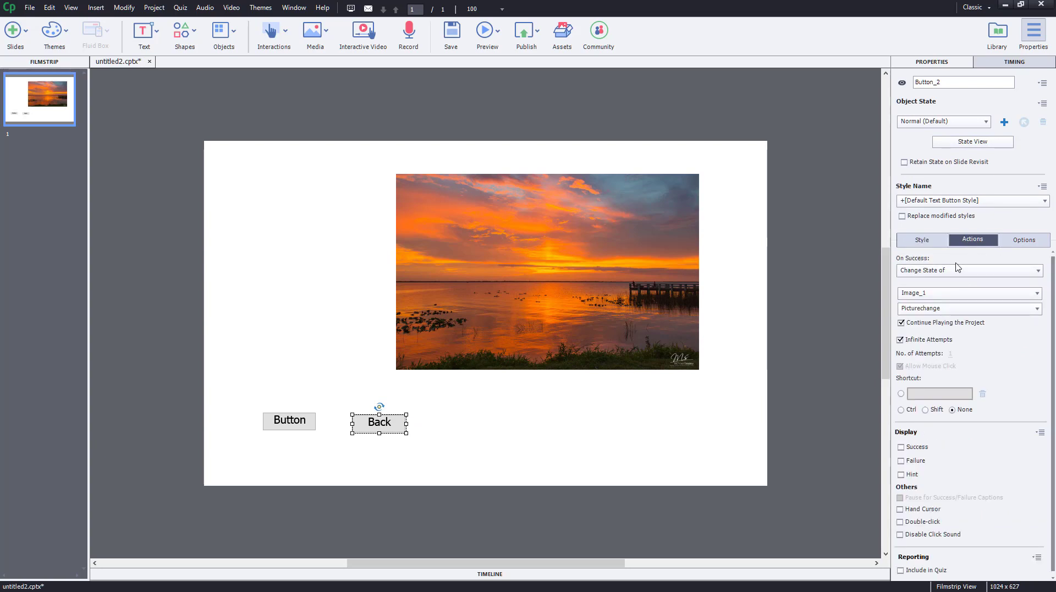
click(946, 308)
click(943, 323)
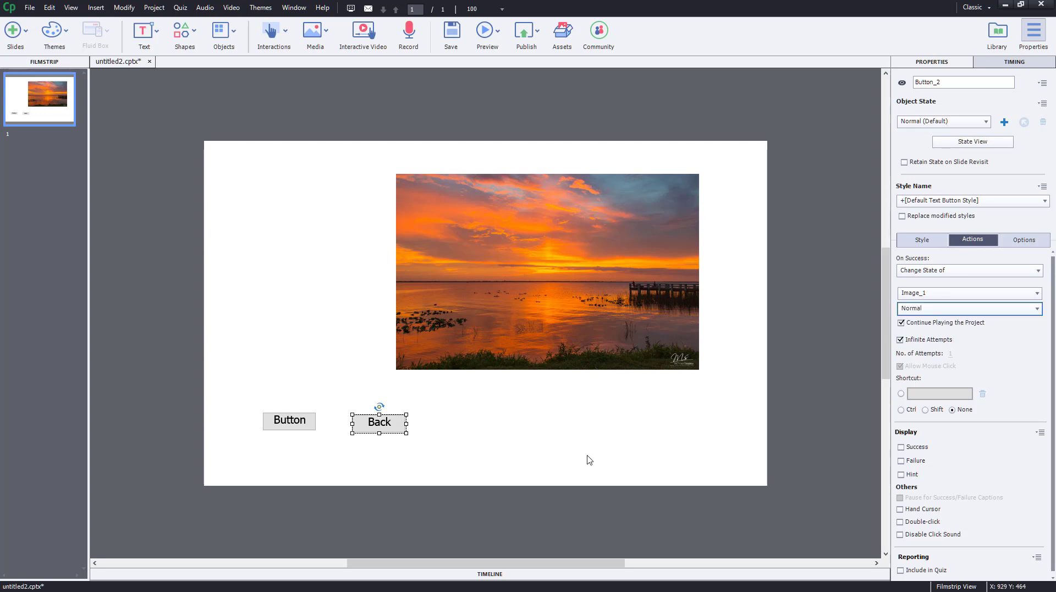
click(297, 423)
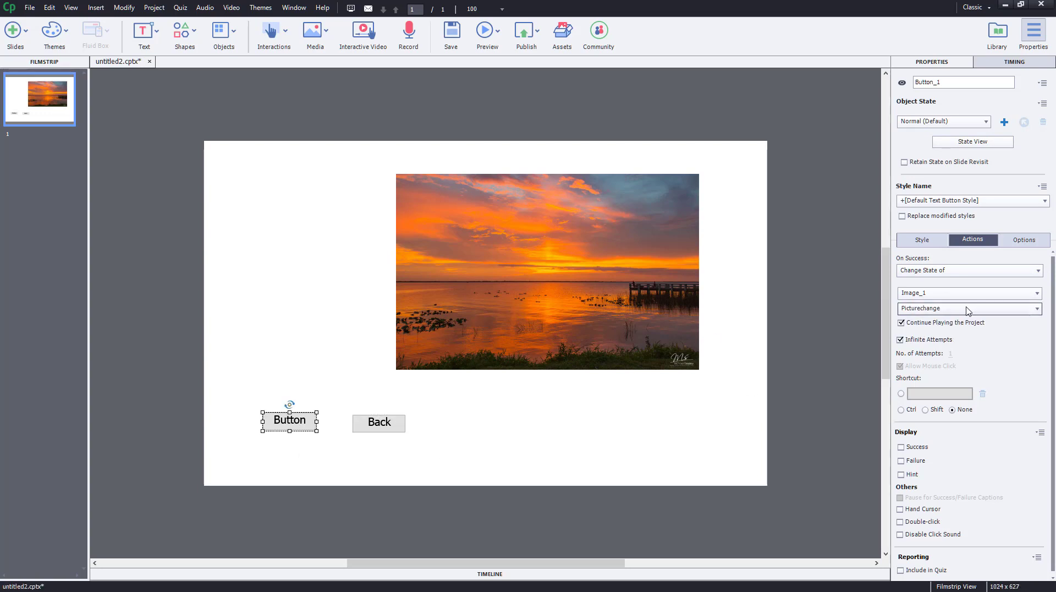
click(400, 421)
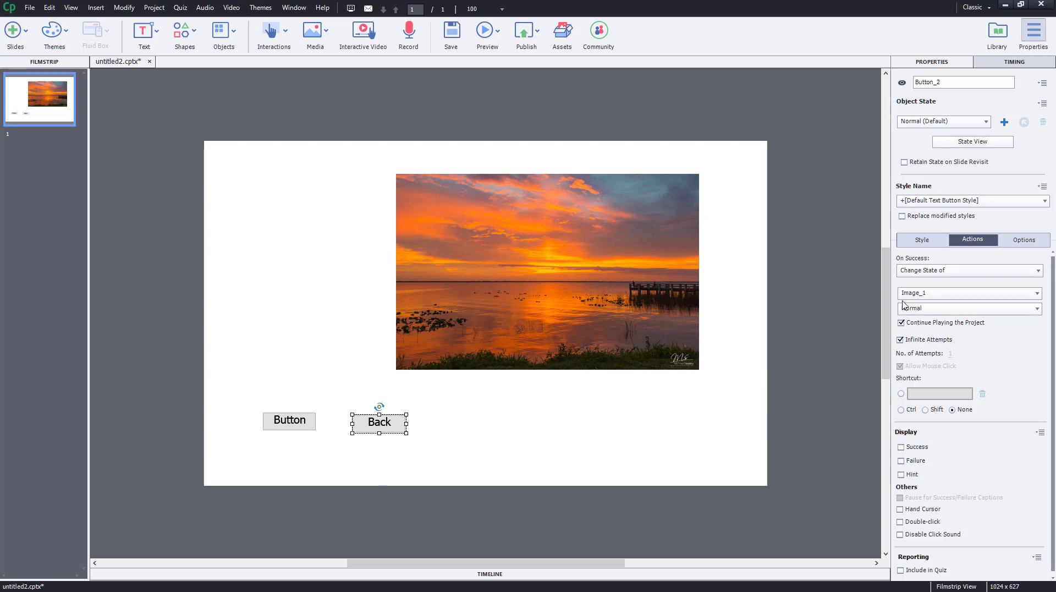
click(566, 450)
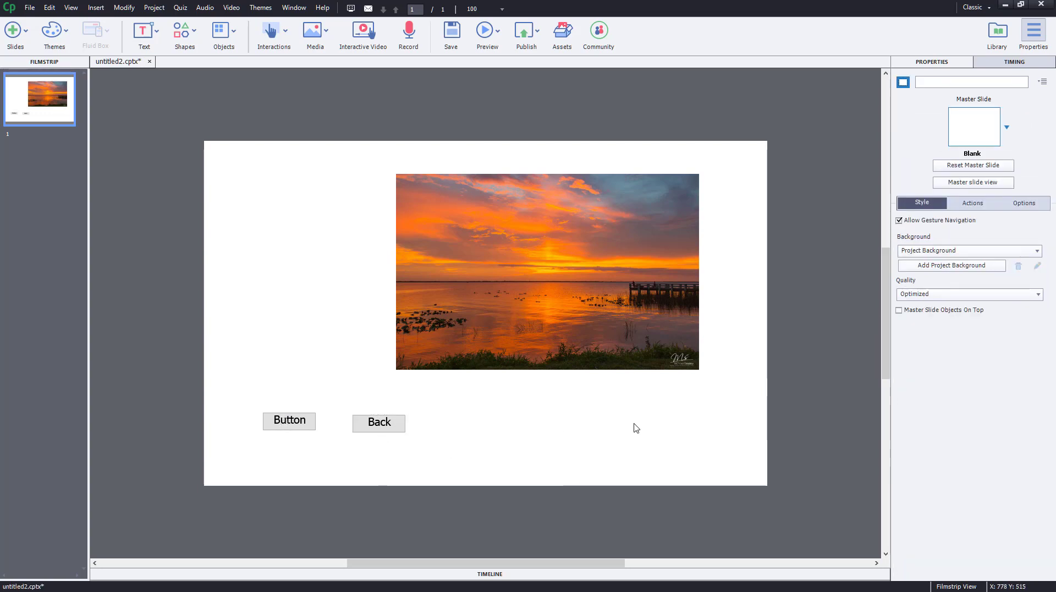
Step: Start a project preview and play the slide
click(490, 40)
click(525, 85)
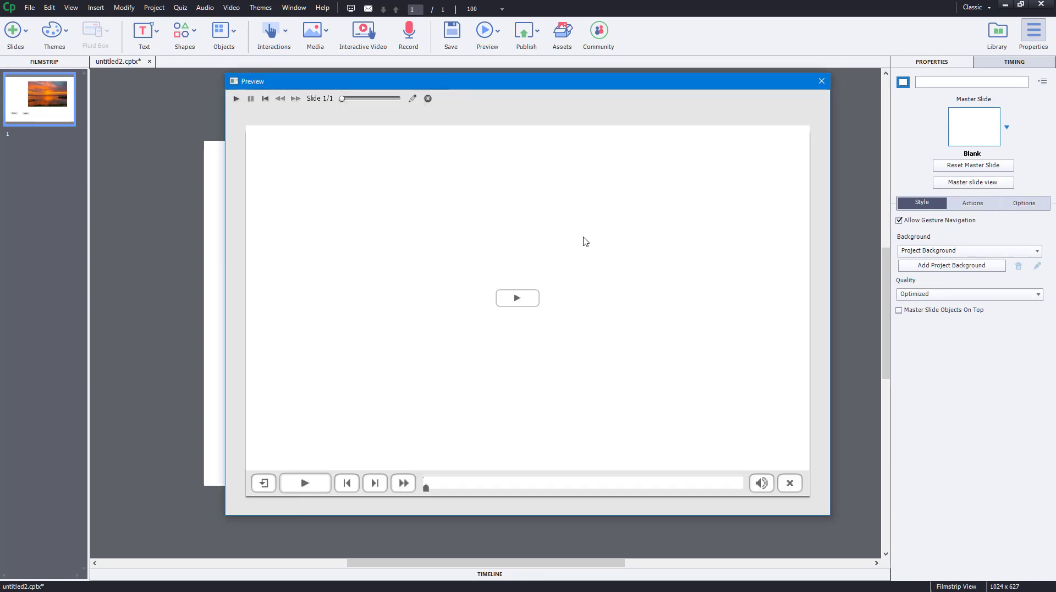
click(517, 298)
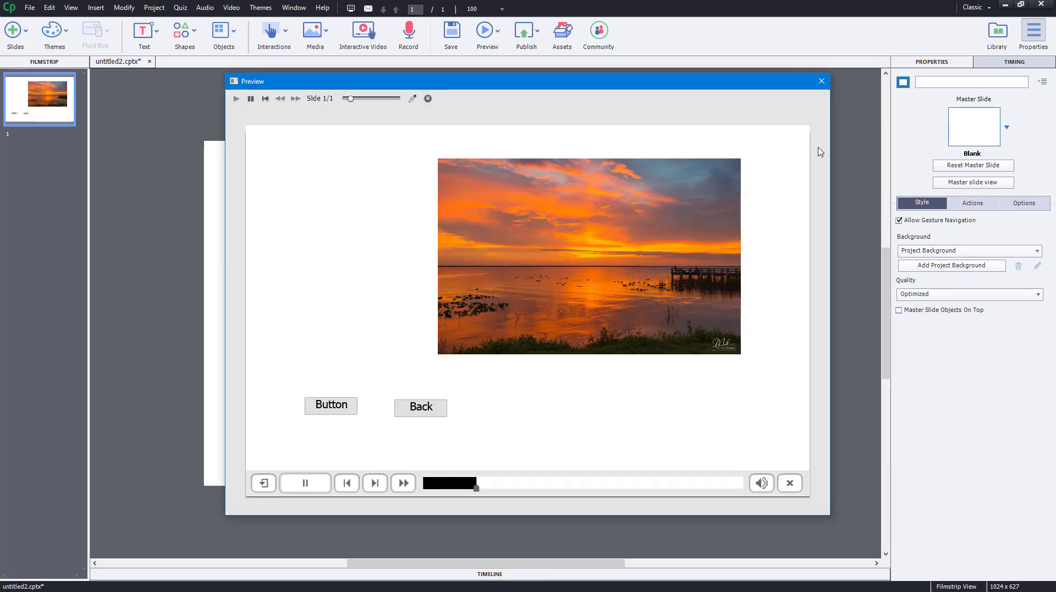
Step: Alternate Button and Back three times, swapping between snowy trees and sunset
click(334, 413)
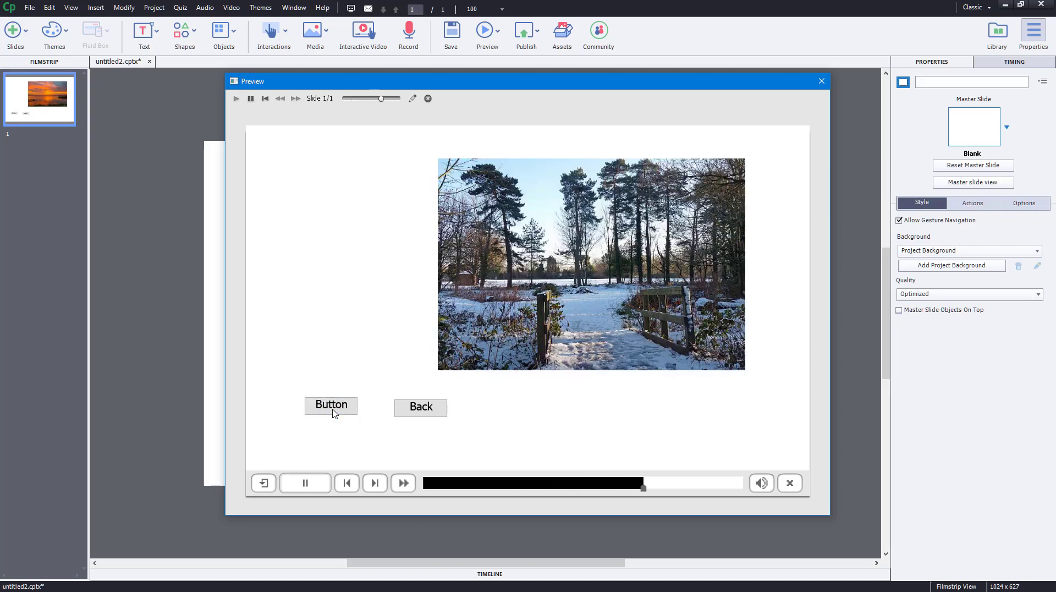
click(442, 411)
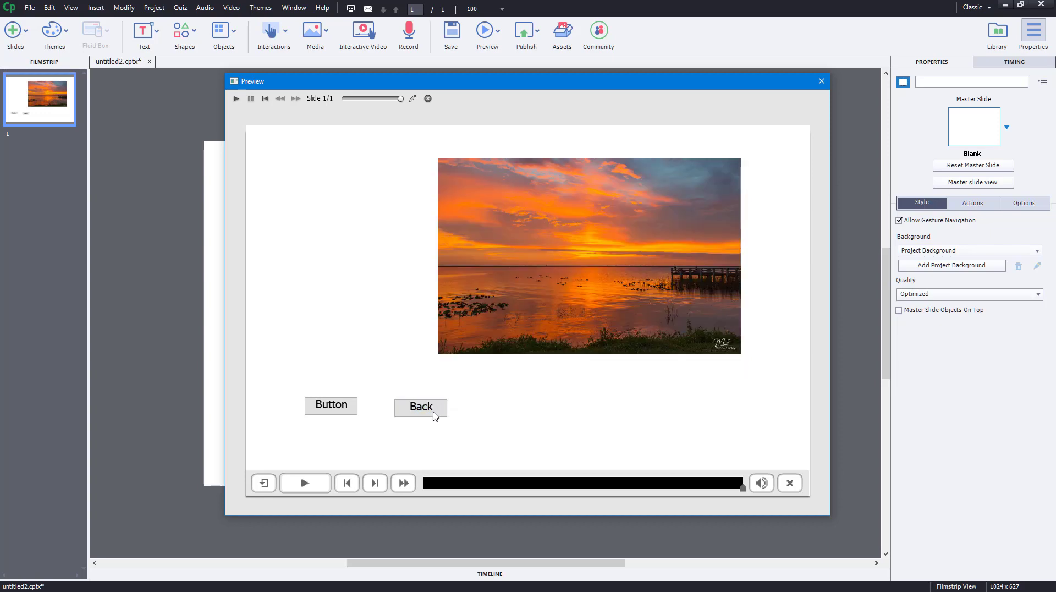
click(332, 407)
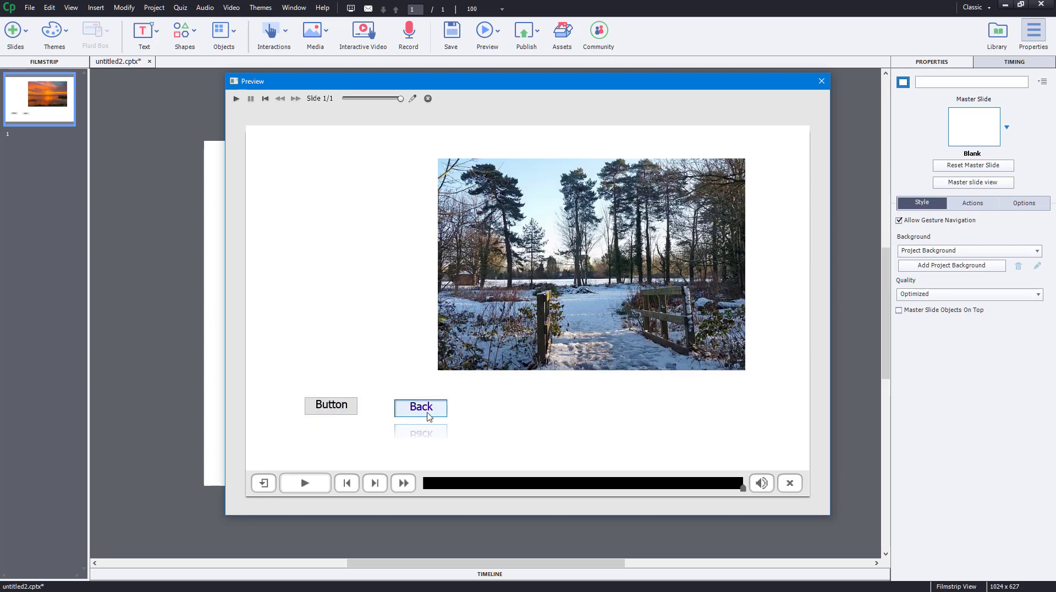
click(430, 417)
click(331, 407)
click(427, 417)
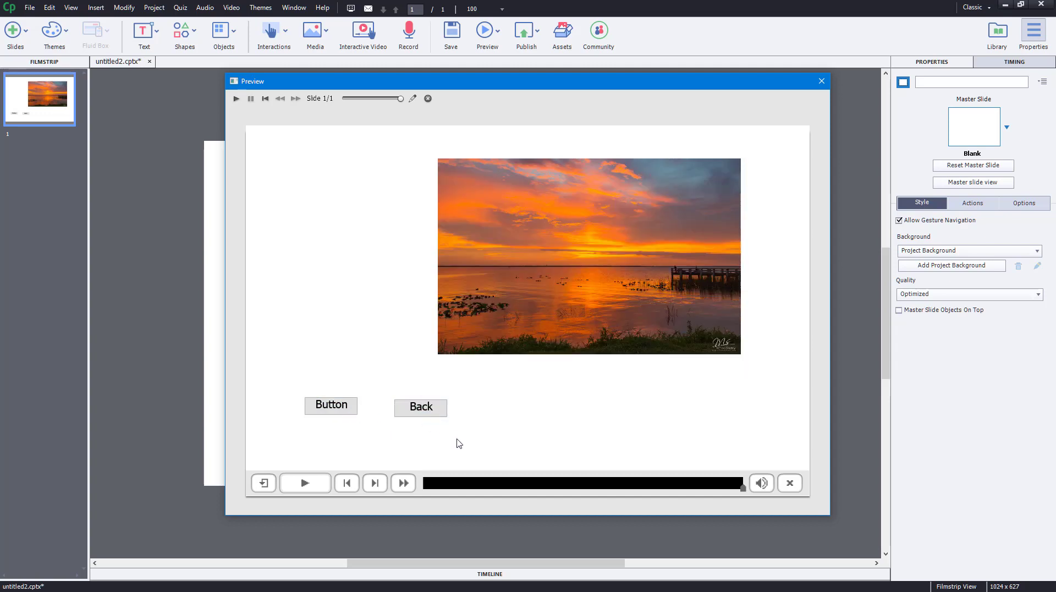